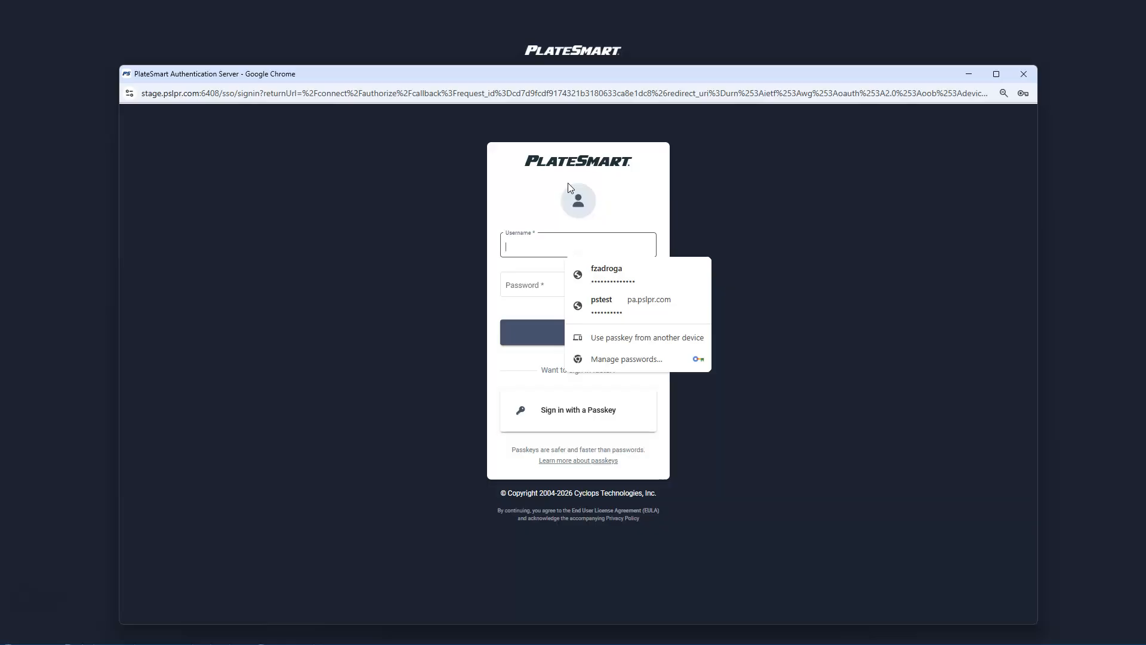
Step: Fill the sign-in form with the first saved account's username and password, and sign in
left_click(801, 227)
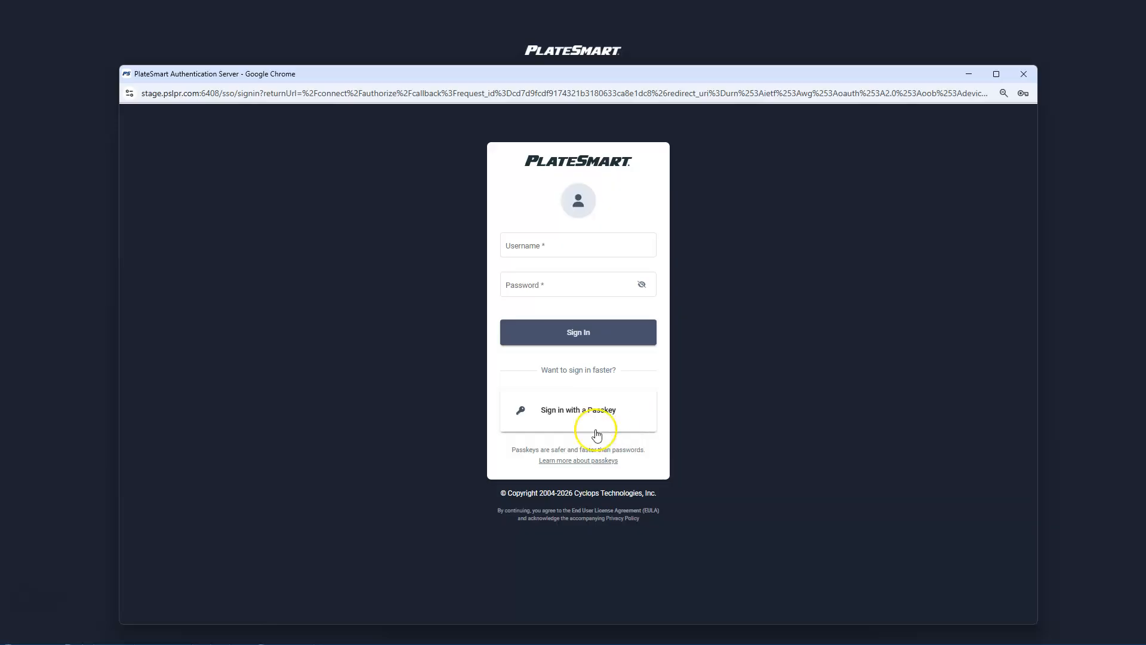
left_click(572, 246)
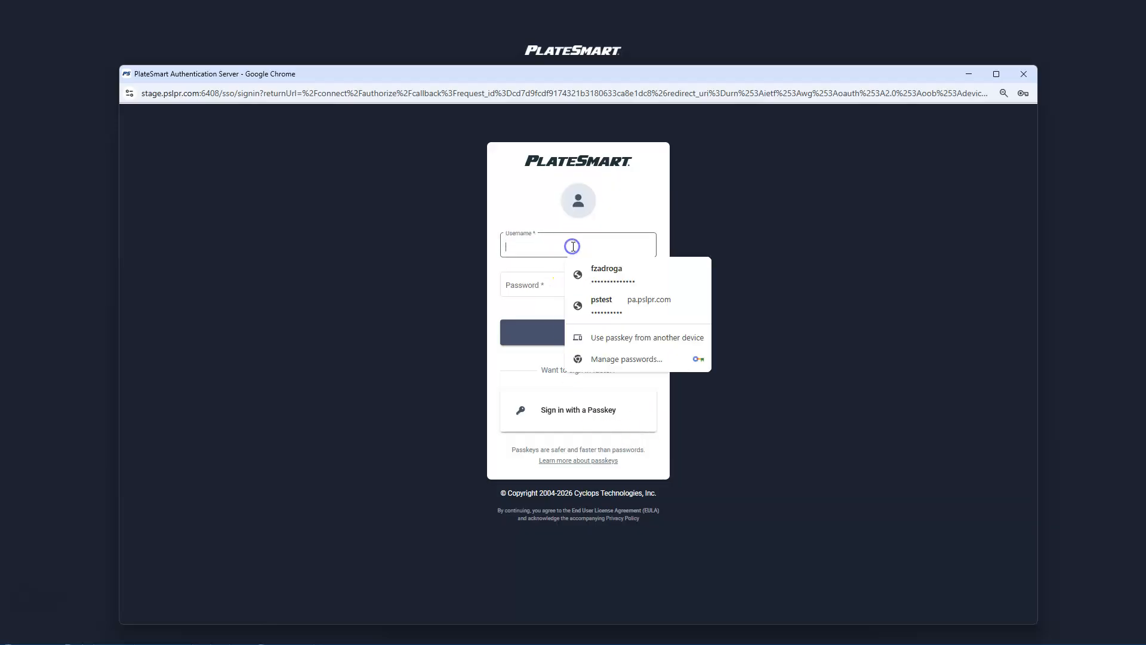
left_click(607, 280)
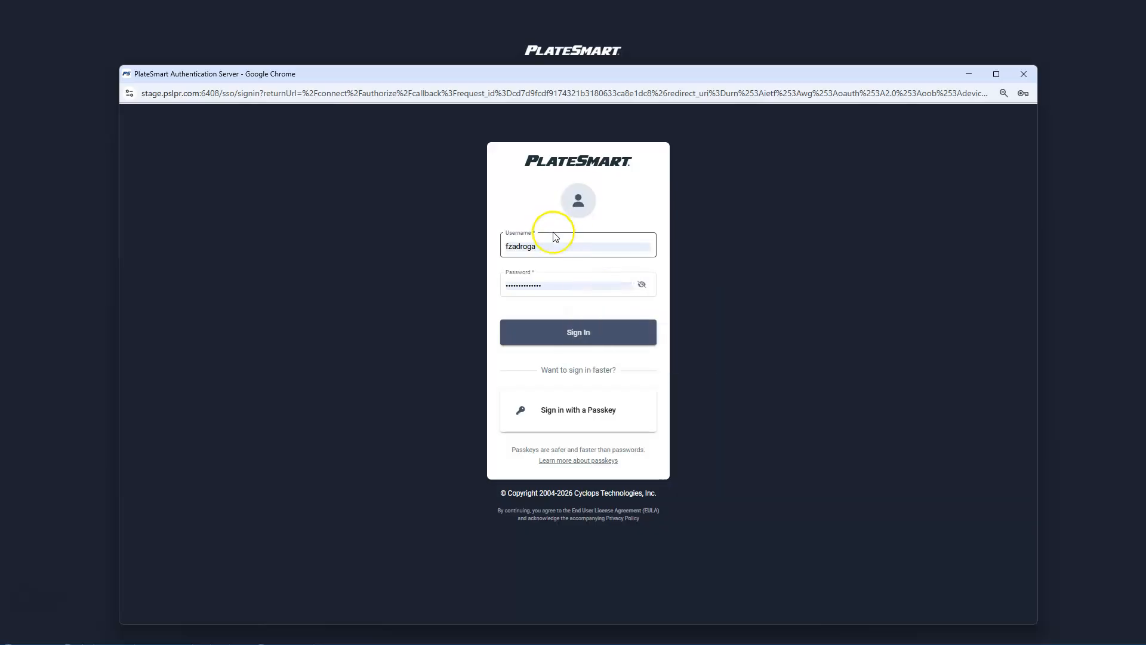
left_click(597, 346)
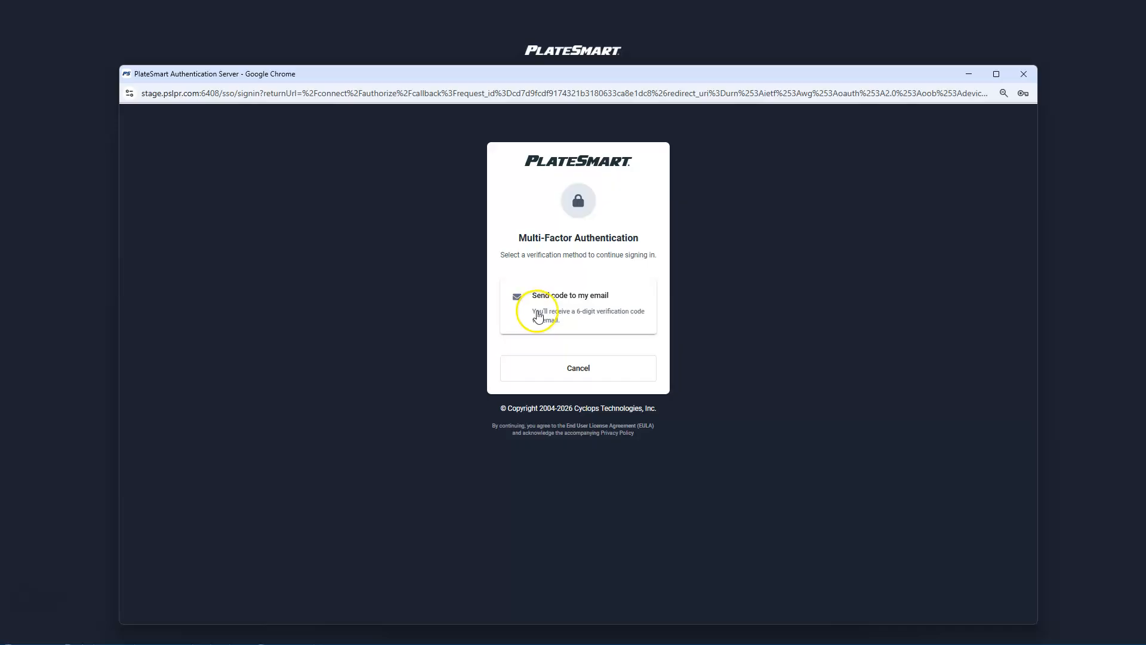
Step: Choose email delivery for the verification code and postpone passkey registration with the remind-later option
left_click(590, 318)
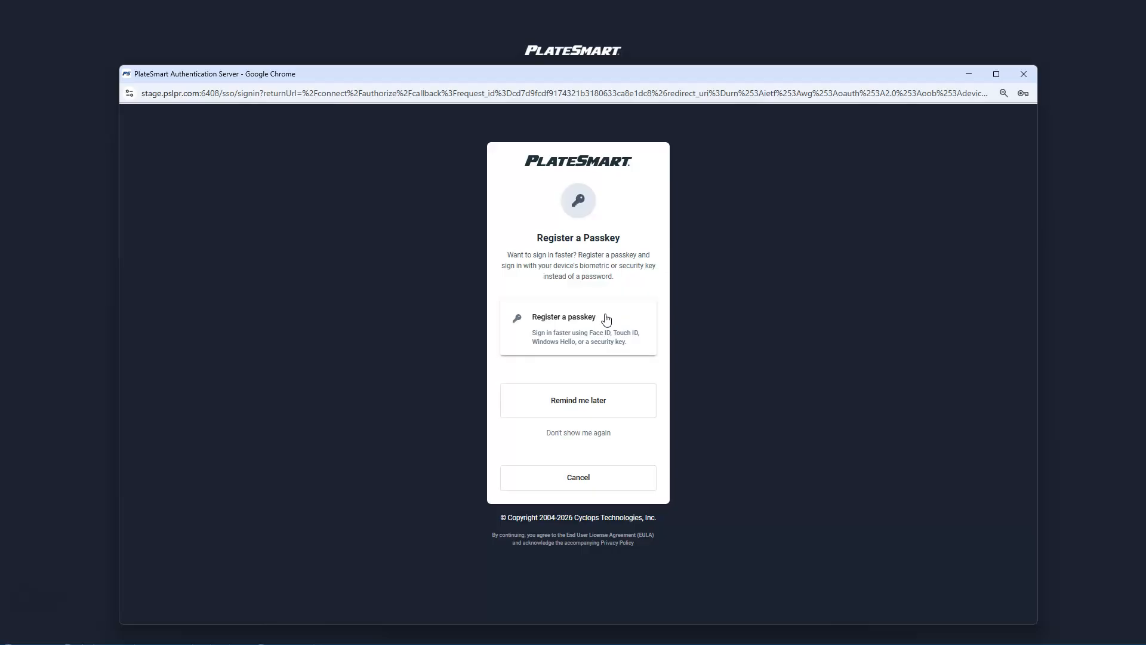
left_click(557, 405)
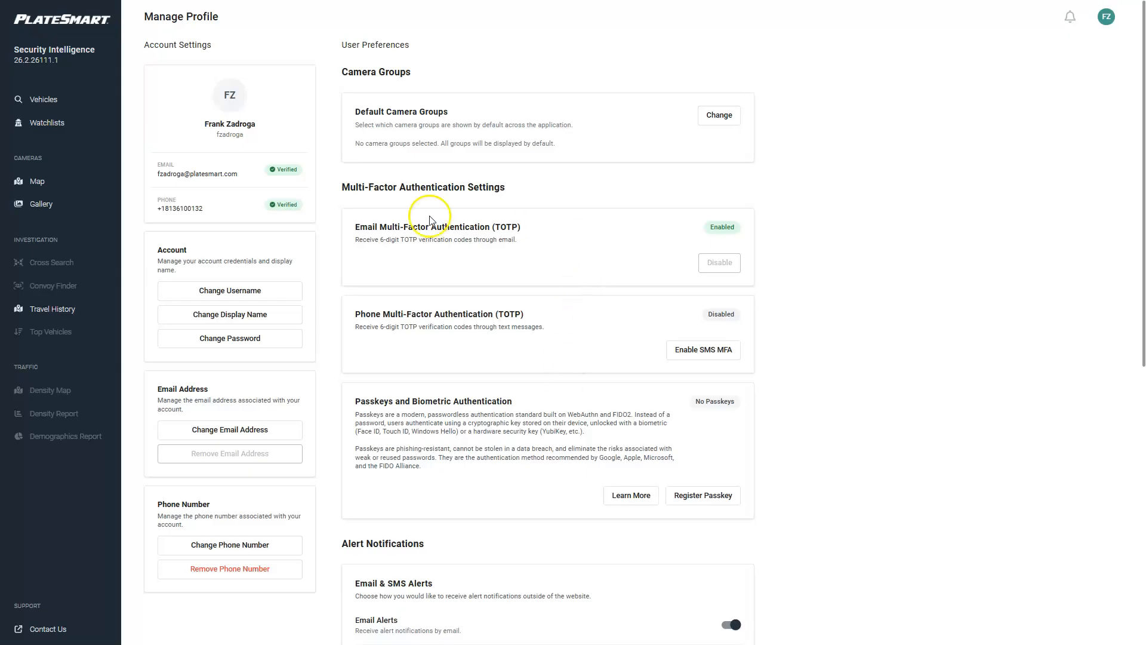
Step: Go to the Vehicles page and return to the account's Manage Profile page
left_click_drag(314, 192, 532, 197)
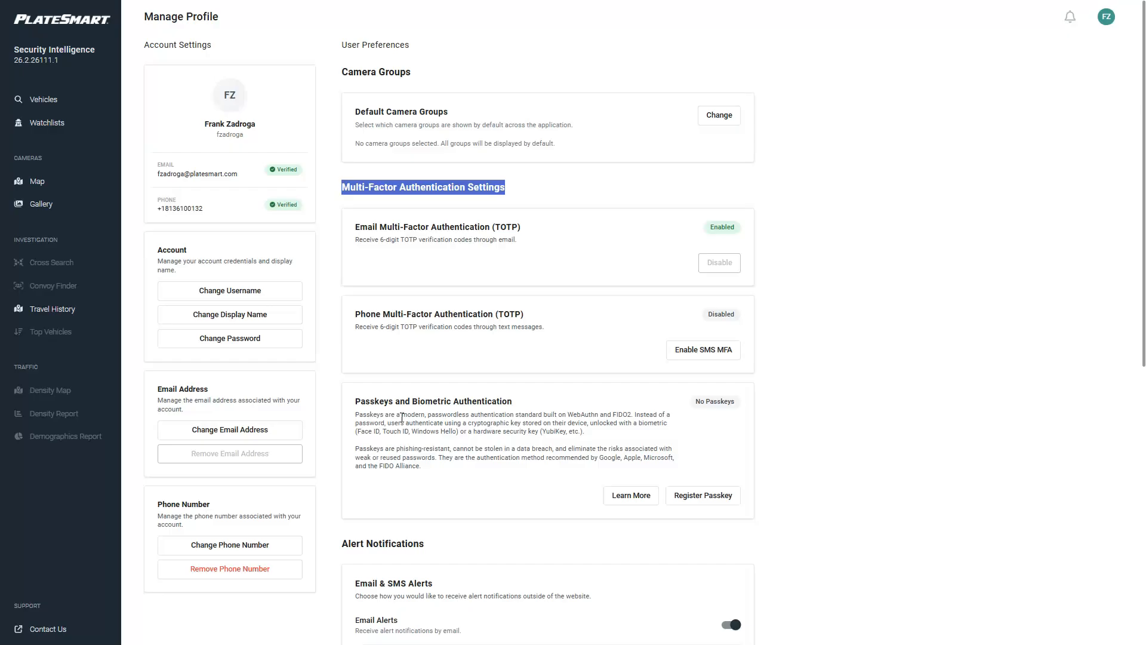
left_click(36, 101)
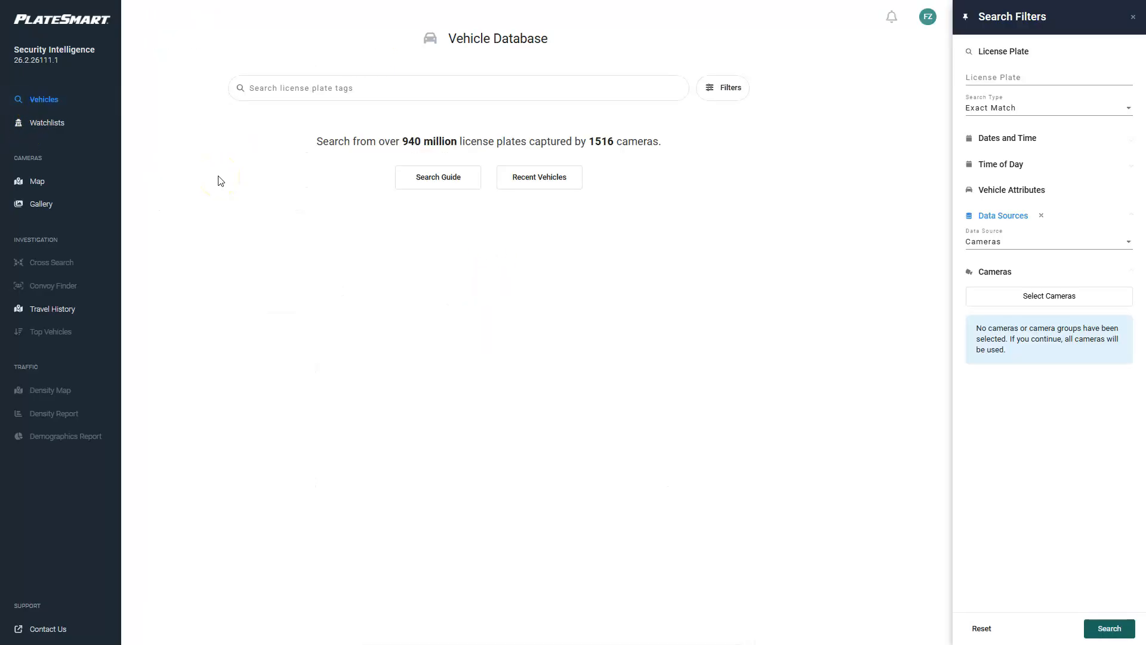
left_click(318, 220)
left_click(932, 27)
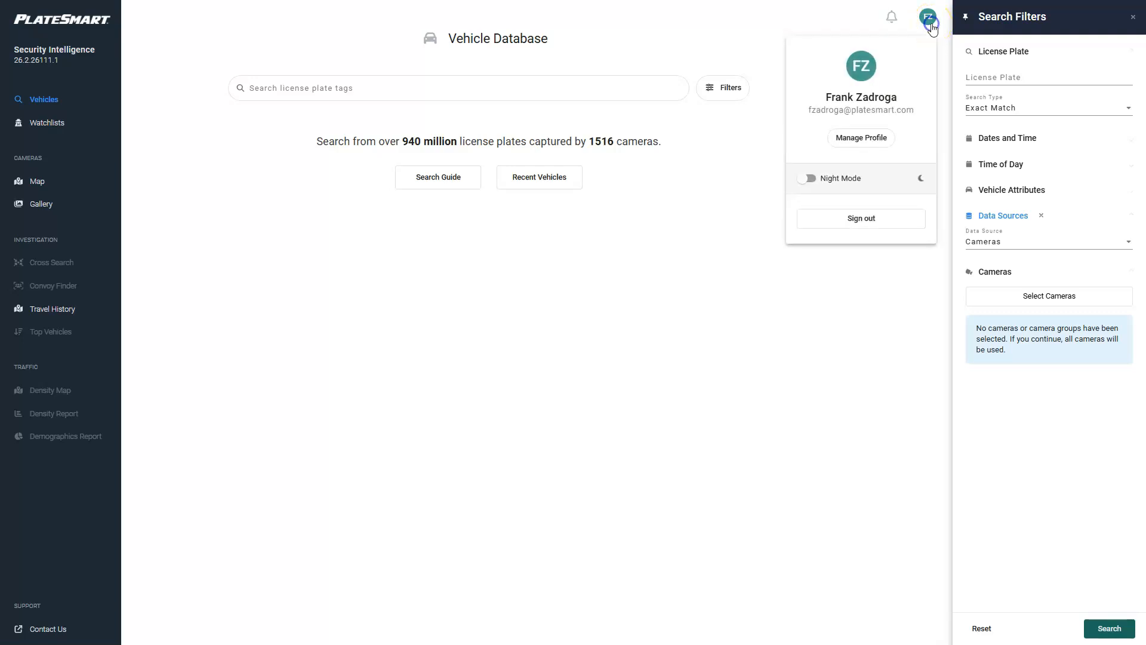
left_click(866, 143)
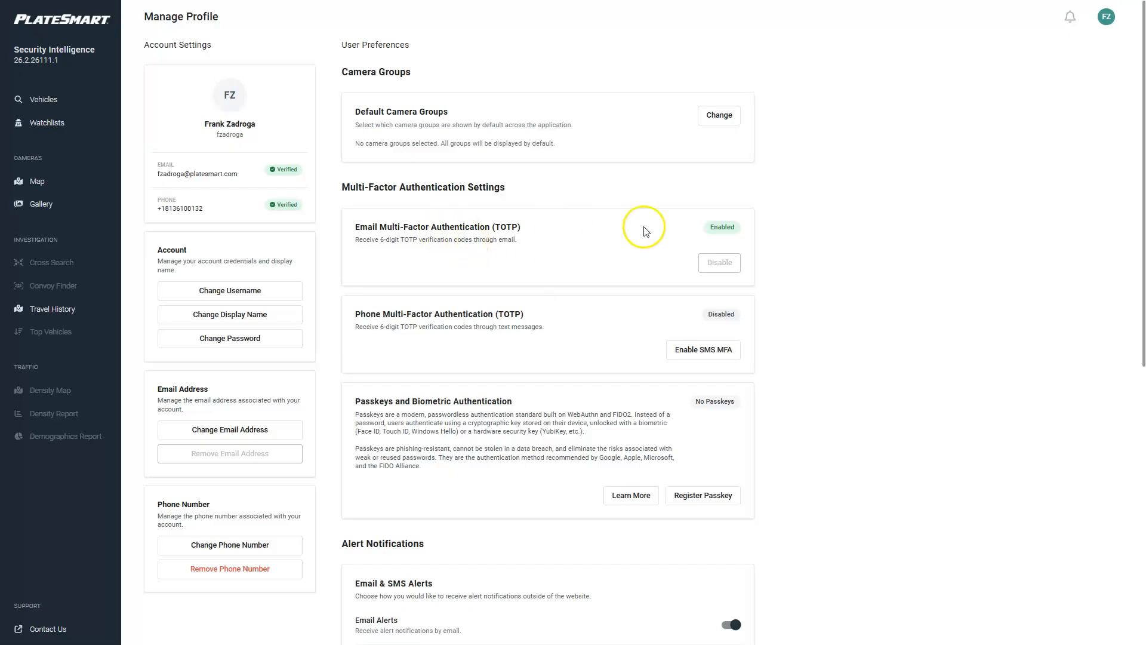
Step: Enable phone multi-factor authentication by SMS, confirming the change with the saved current password
mouse_move(733, 263)
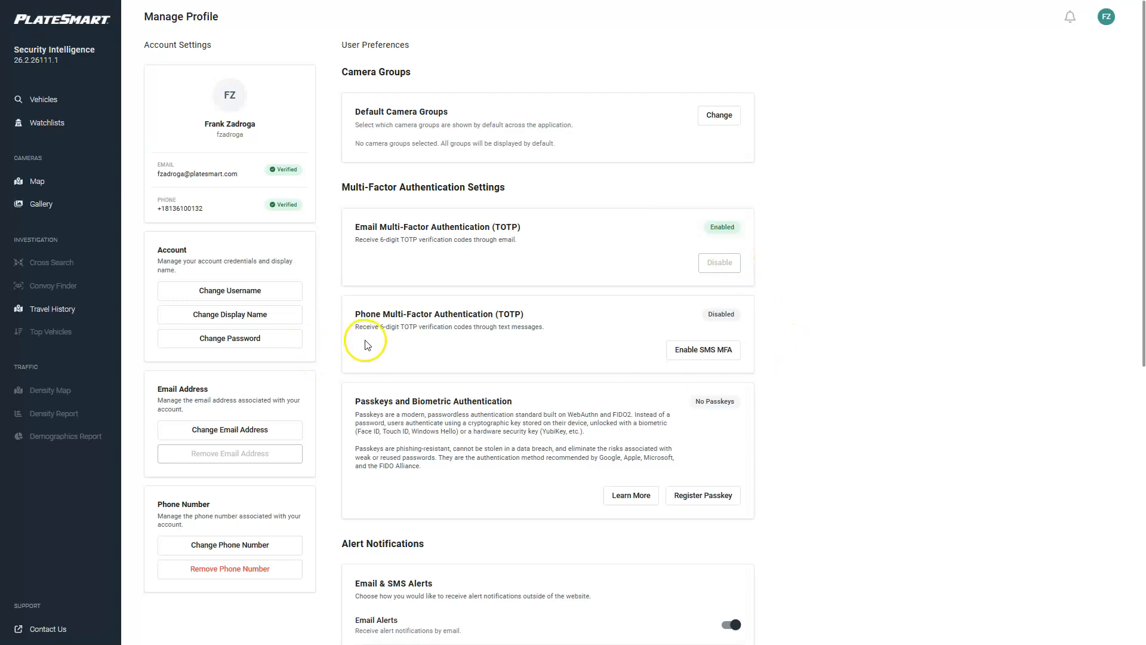
left_click(701, 355)
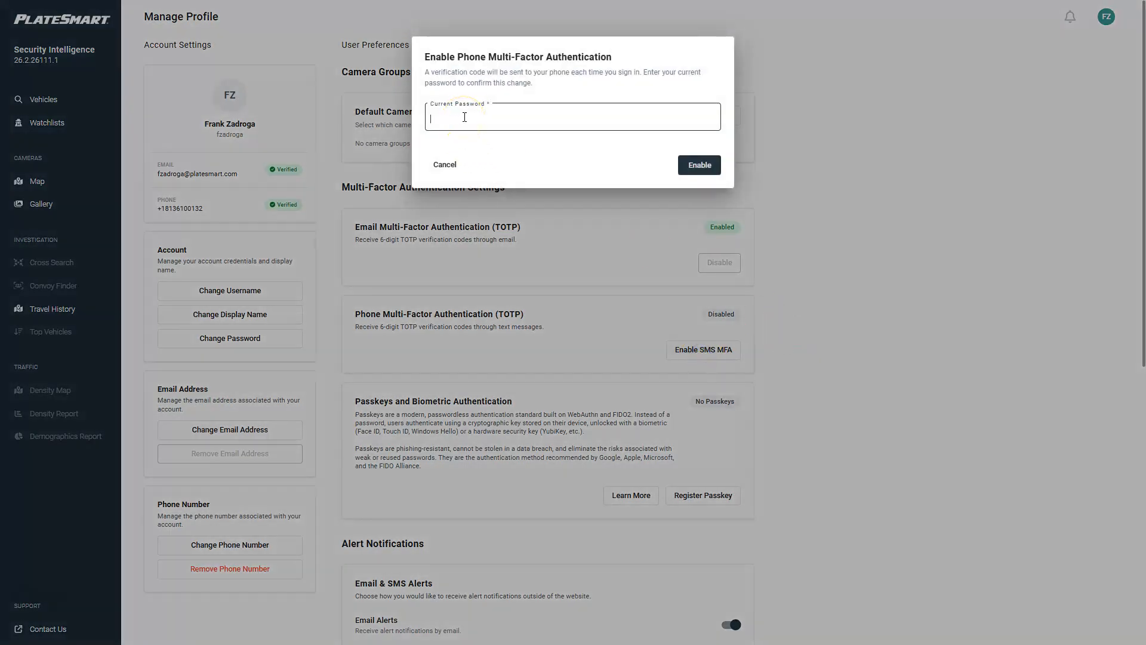
left_click(464, 117)
left_click(512, 141)
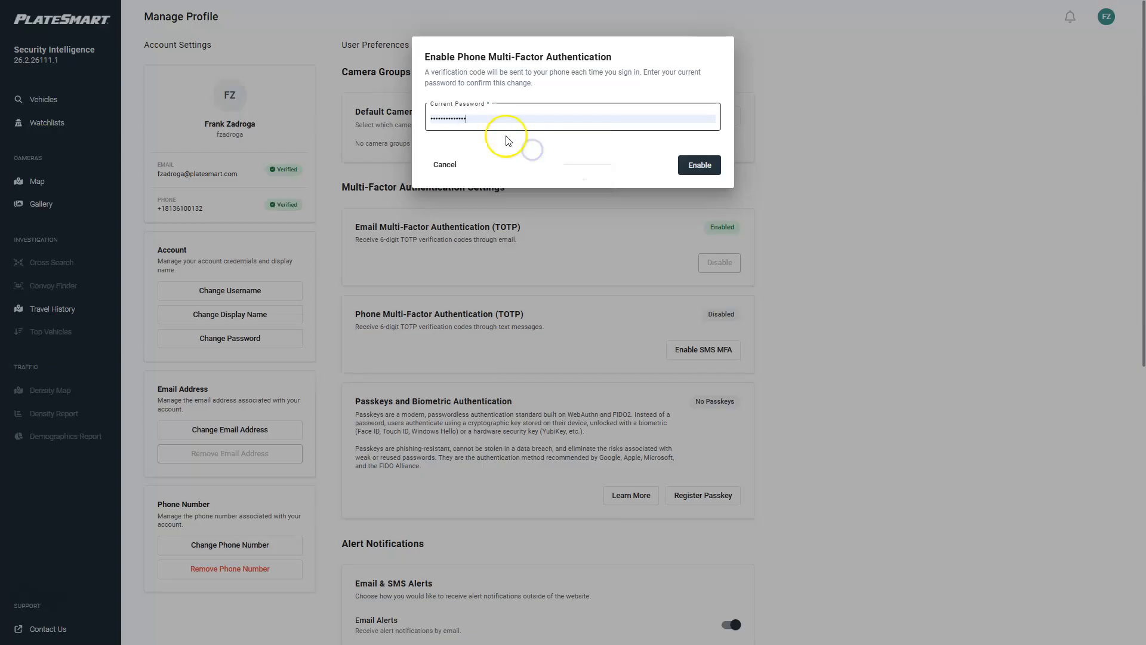
left_click(699, 166)
right_click(714, 173)
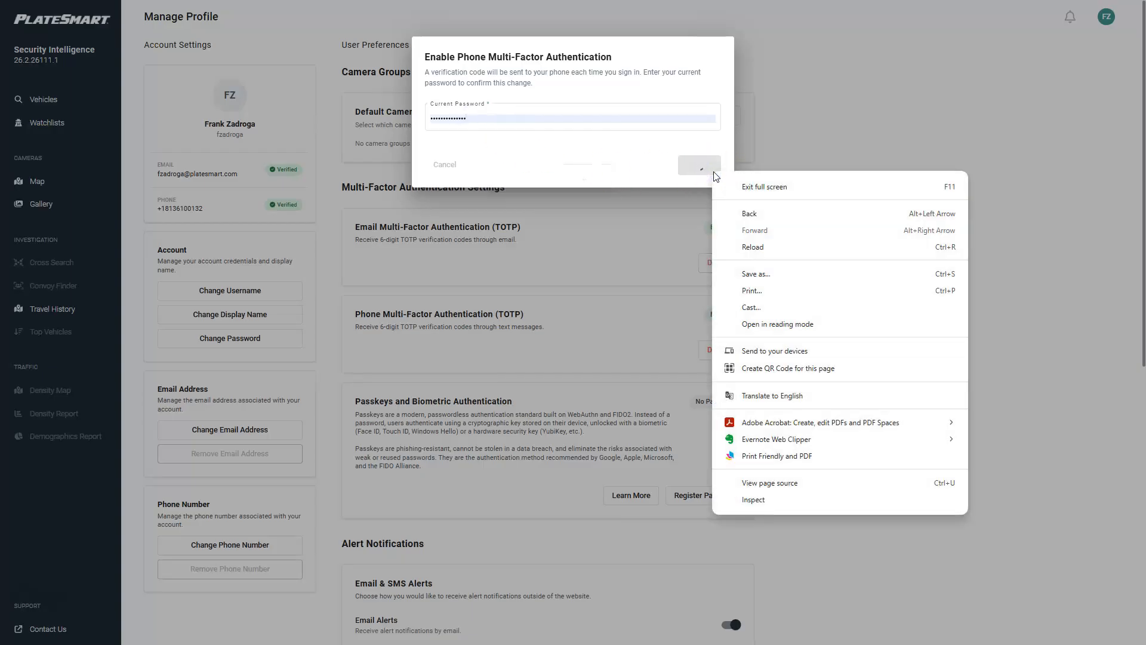
left_click(836, 123)
left_click(561, 317)
left_click(539, 358)
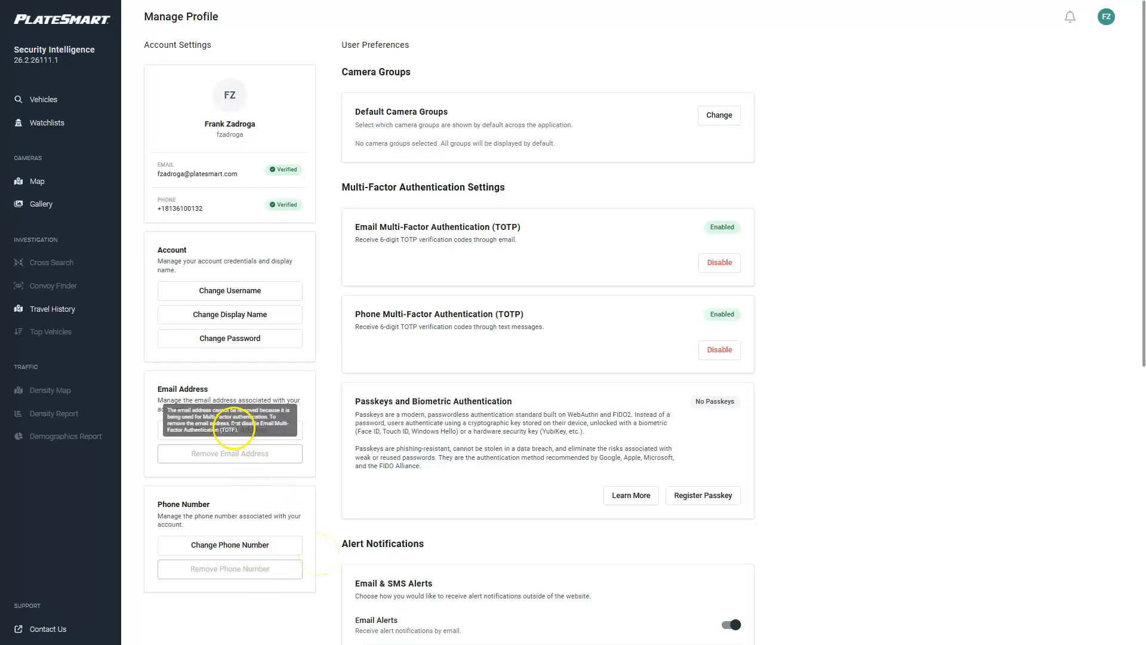
Step: Try changing the MFA email address, proceed as far as the identity confirmation, and cancel the change
left_click(294, 430)
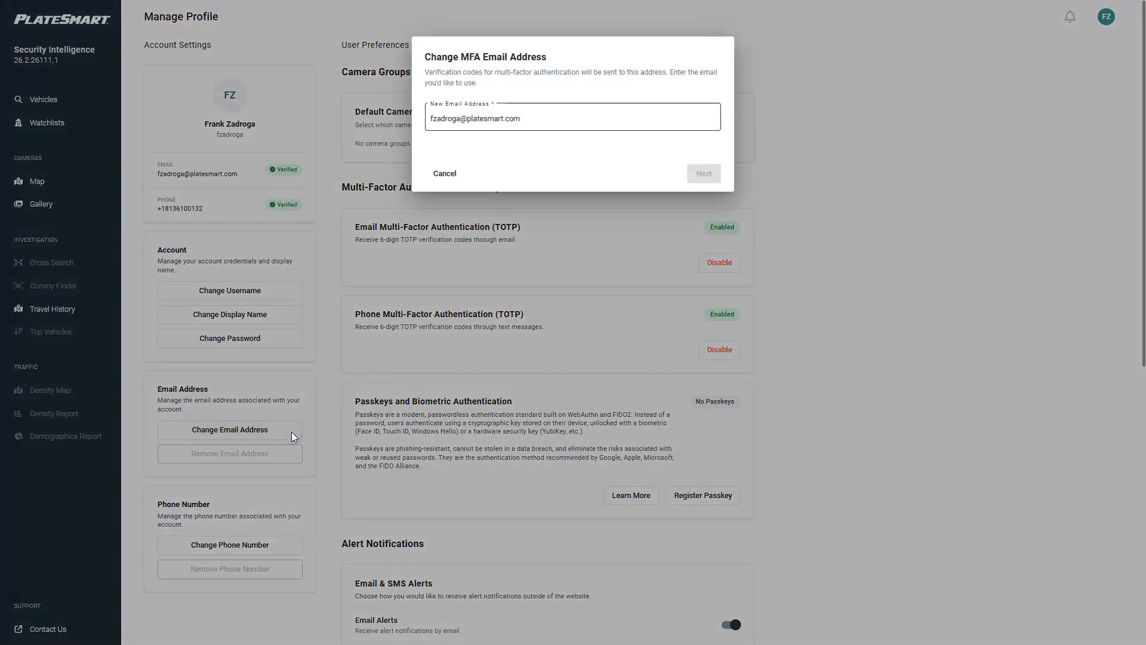
key("BackSpace")
type("n")
left_click(520, 128)
type("p")
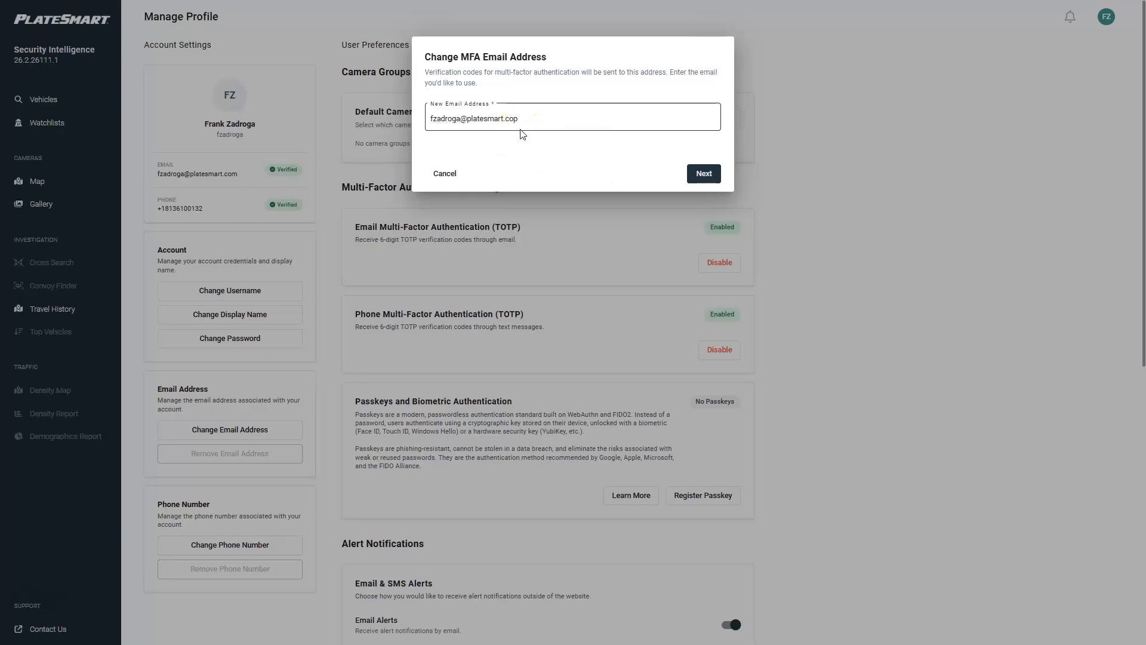
left_click(702, 178)
left_click(476, 108)
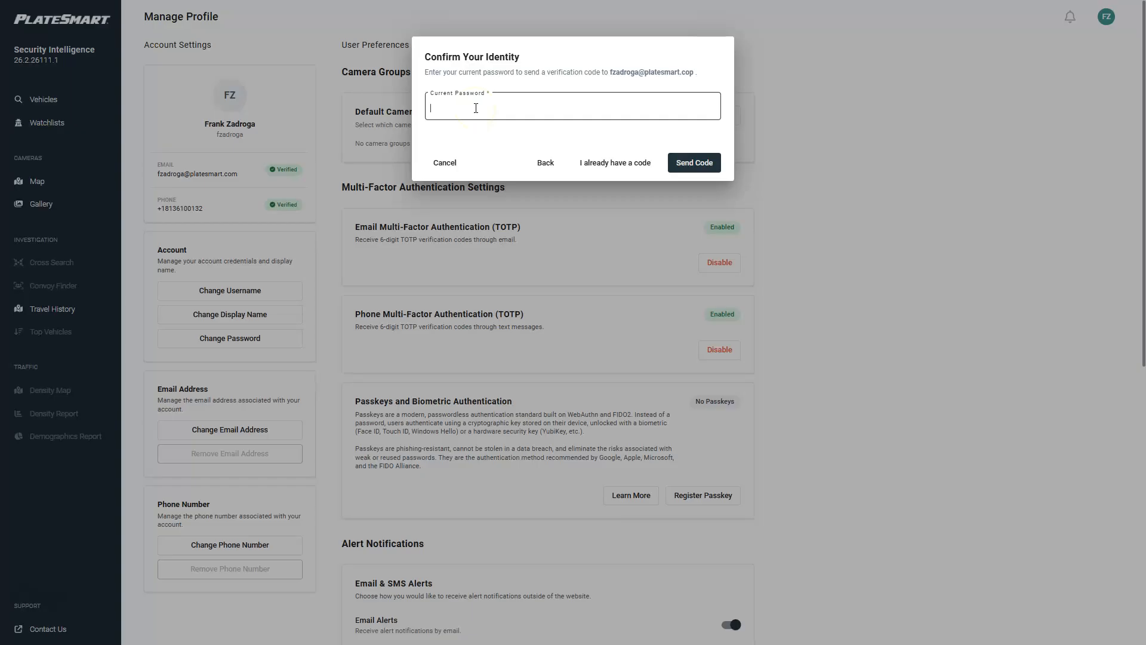
left_click(445, 163)
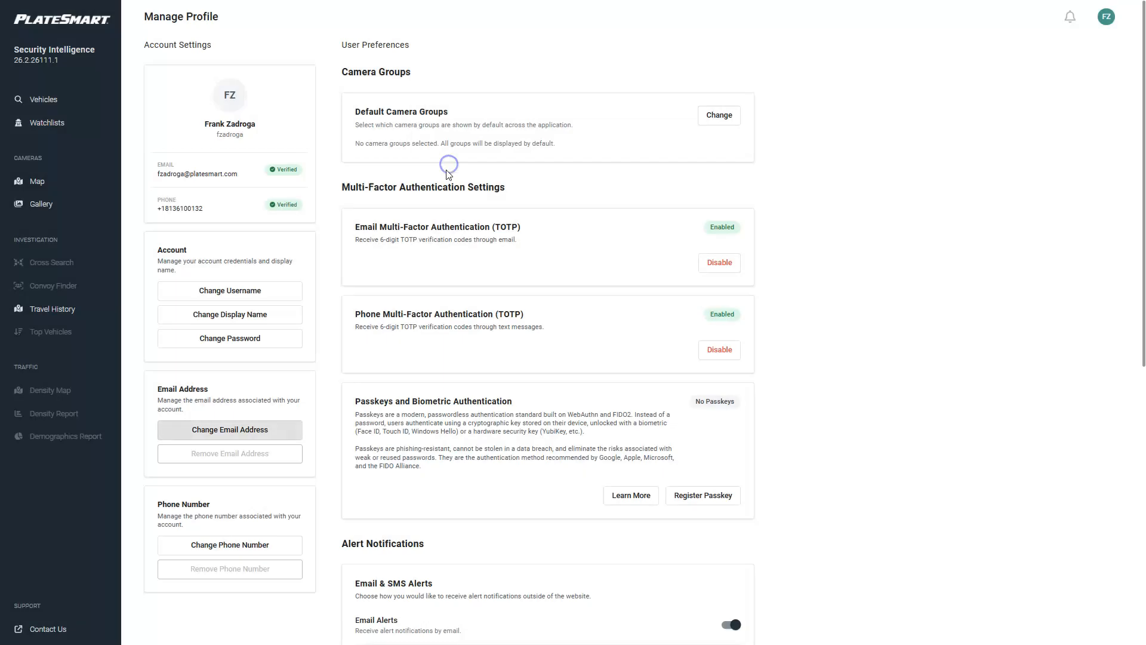
left_click(202, 562)
left_click(298, 628)
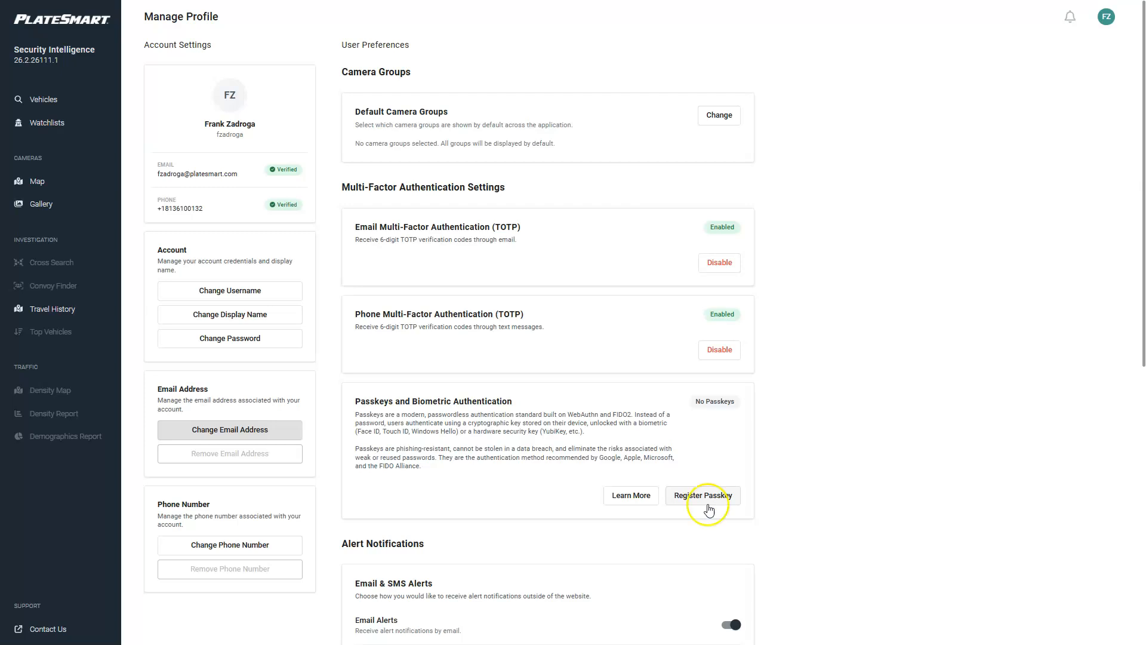
Step: Read the passkey information page on how passkeys work, their benefits and setup, and return to the profile
left_click(631, 494)
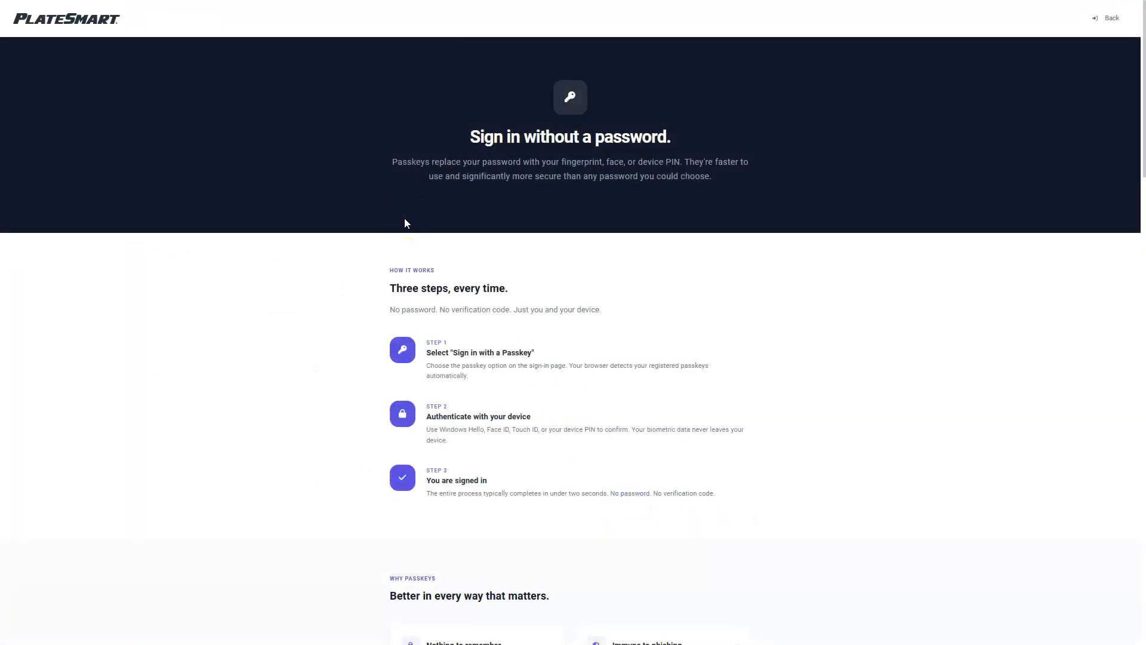
scroll(442, 251, "down", 10)
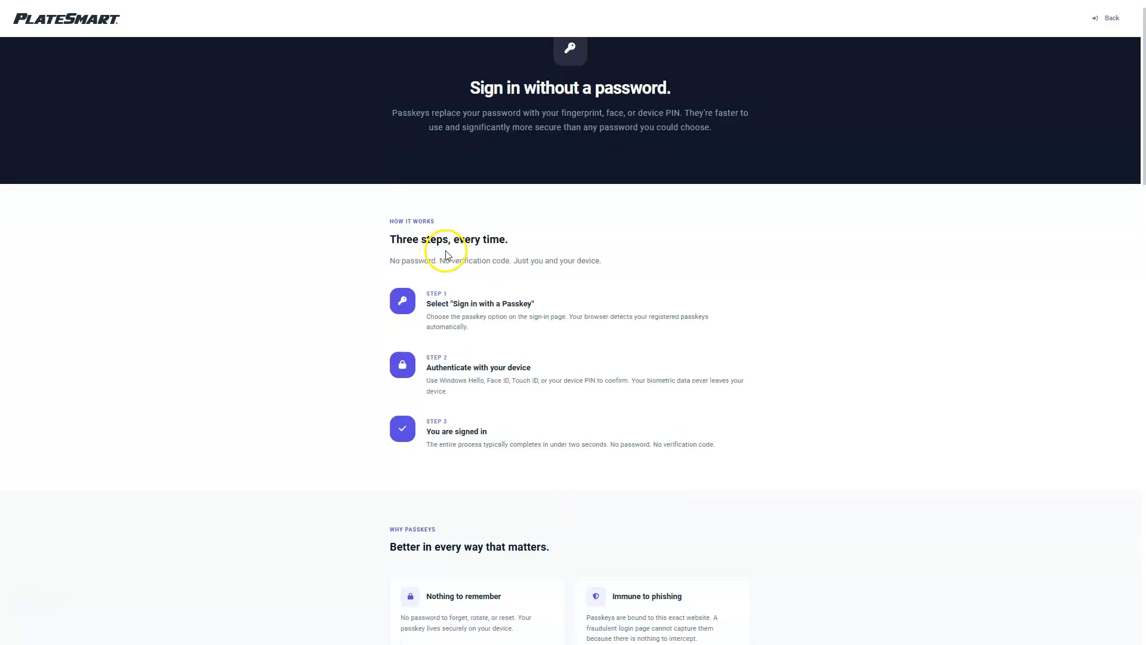
scroll(495, 306, "down", 12)
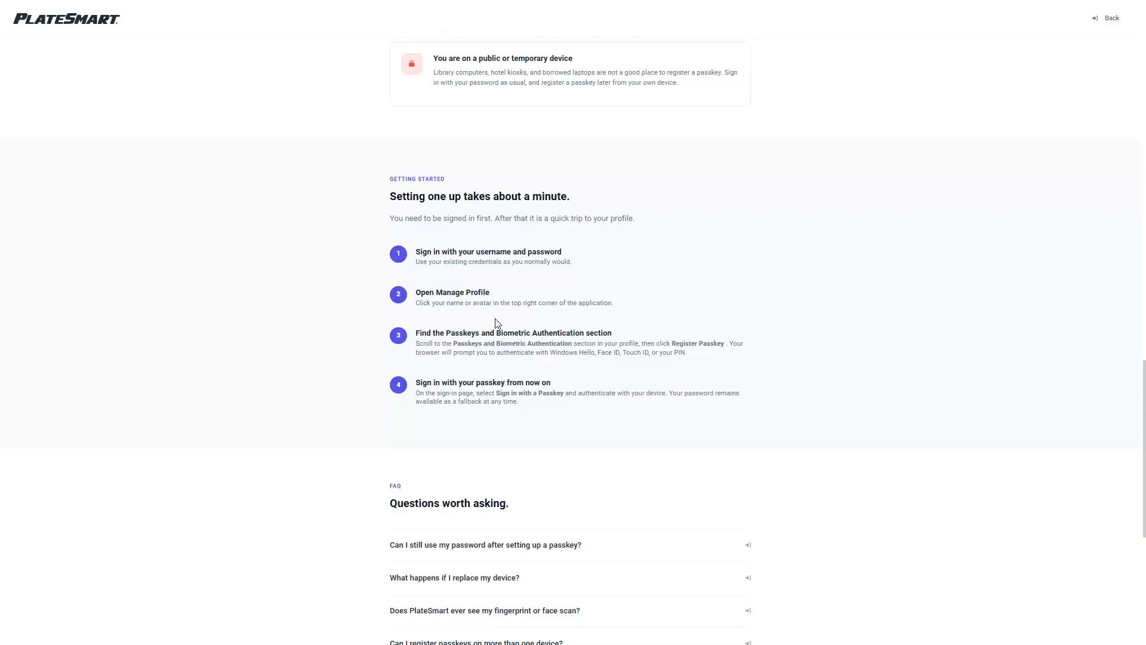
scroll(497, 323, "up", 10)
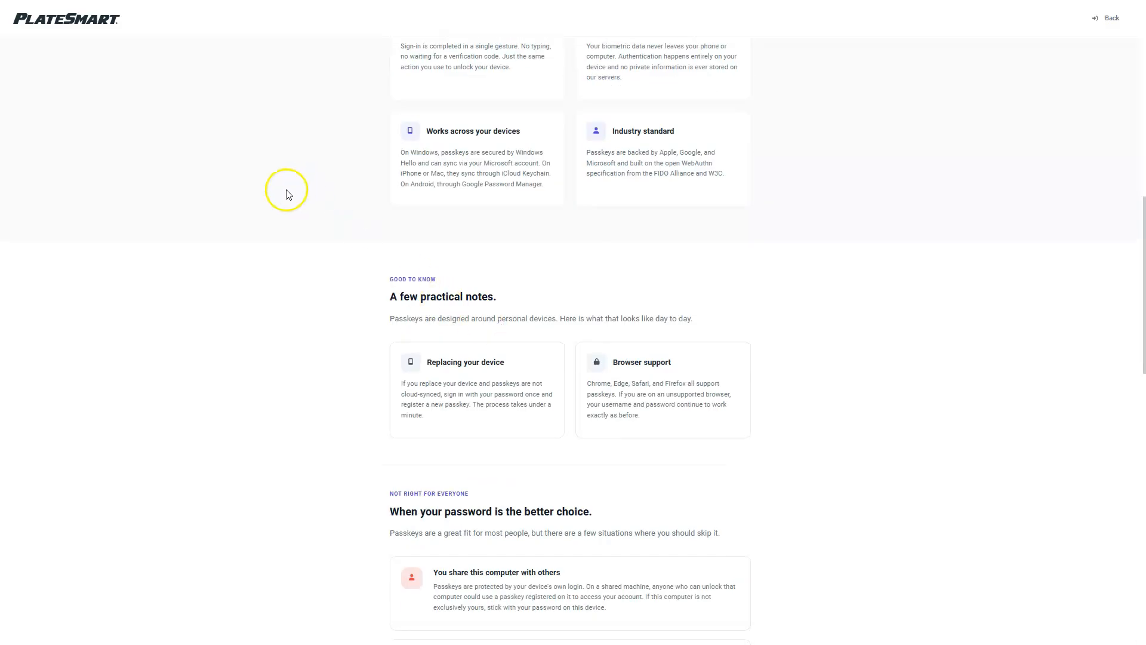
left_click(1105, 19)
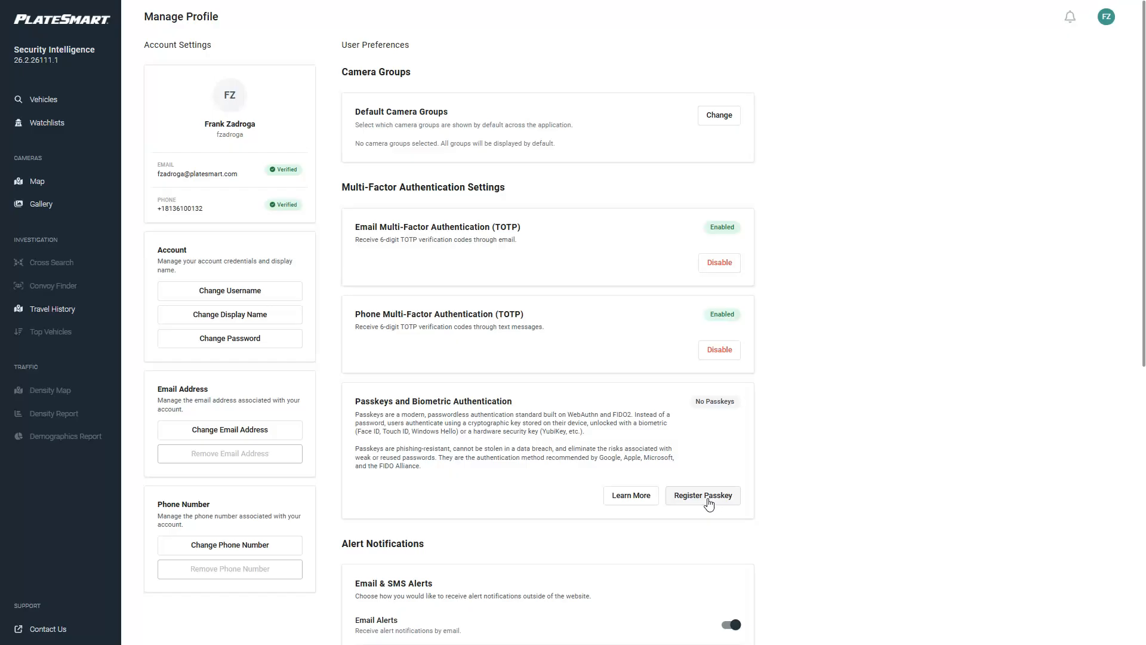
Step: Sign out of the current account
left_click(1106, 17)
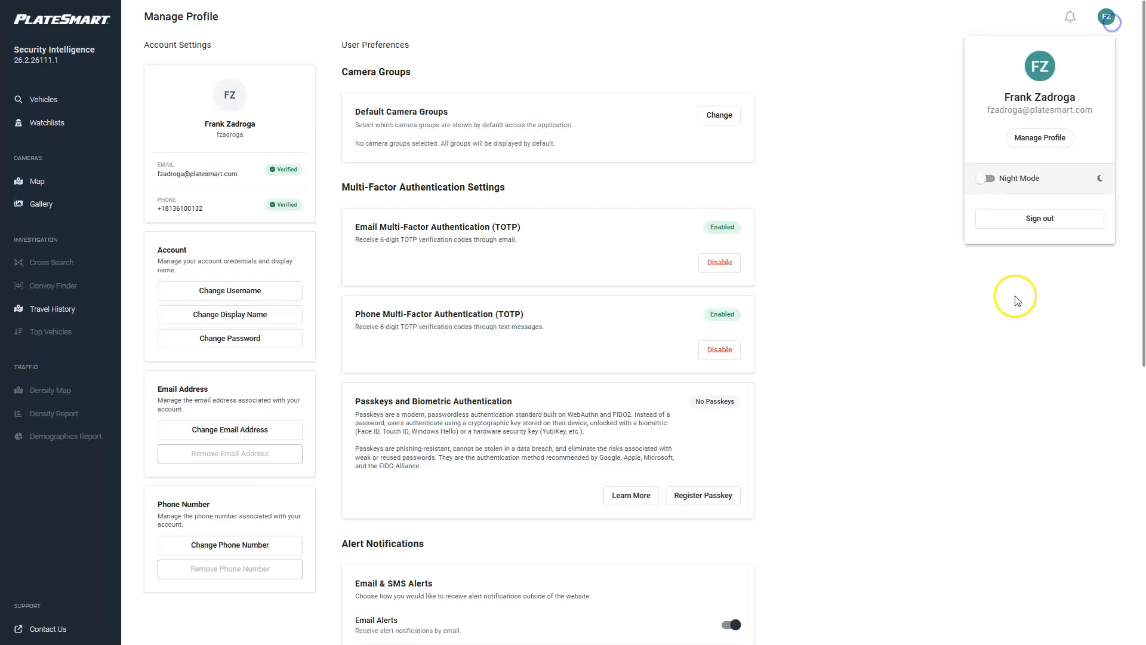
left_click(1026, 221)
left_click(581, 213)
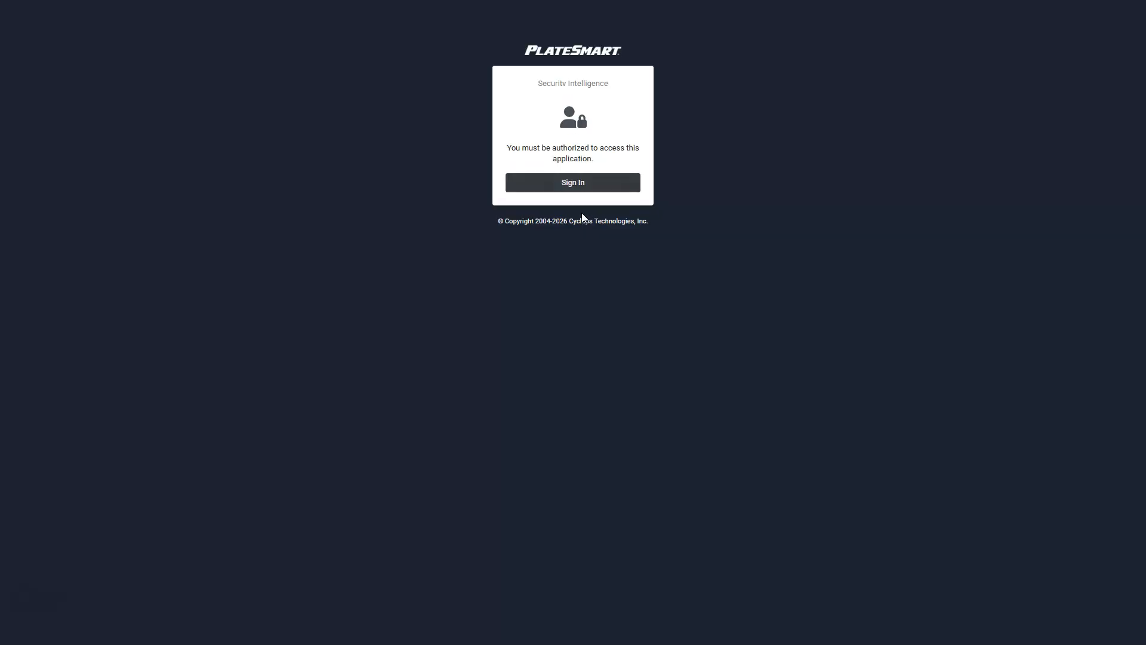
Step: Reopen the sign-in window and log in again with the first saved account's username and password
left_click(597, 188)
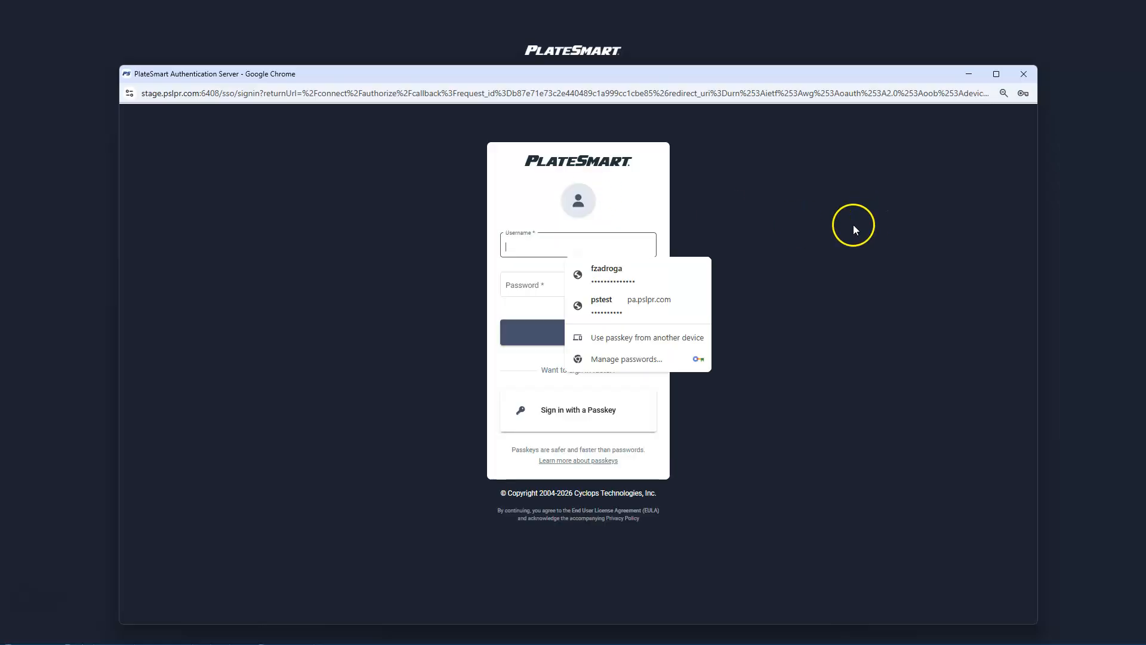
left_click(628, 276)
left_click(582, 342)
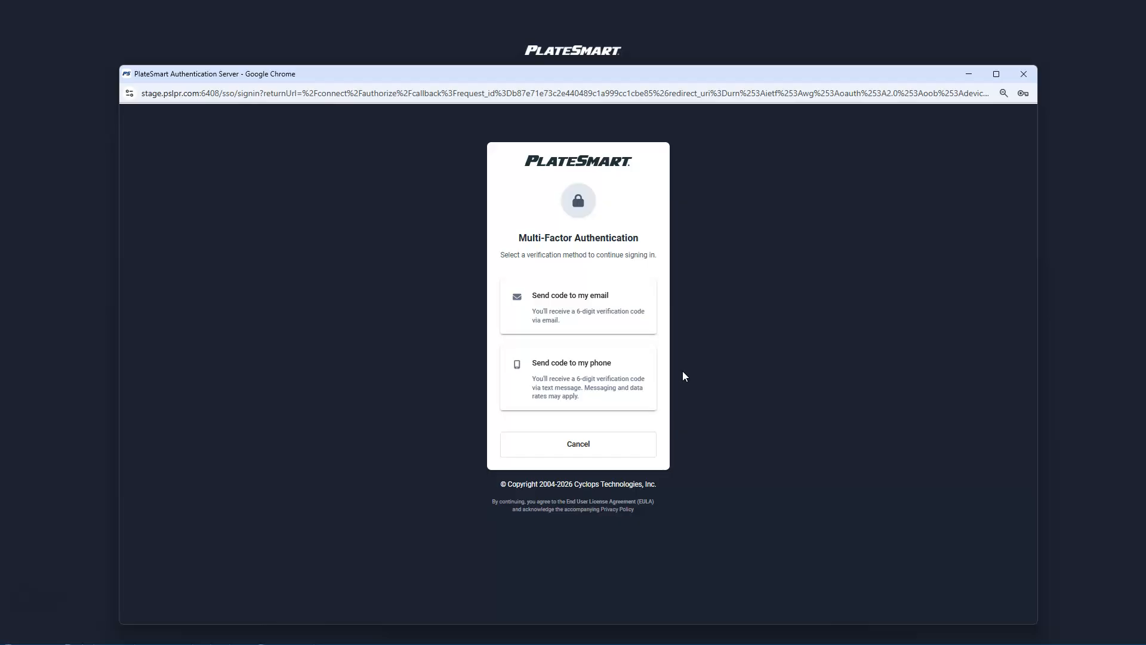
Step: Have the verification code sent to the phone, enter the received verification code, and verify it
left_click(525, 366)
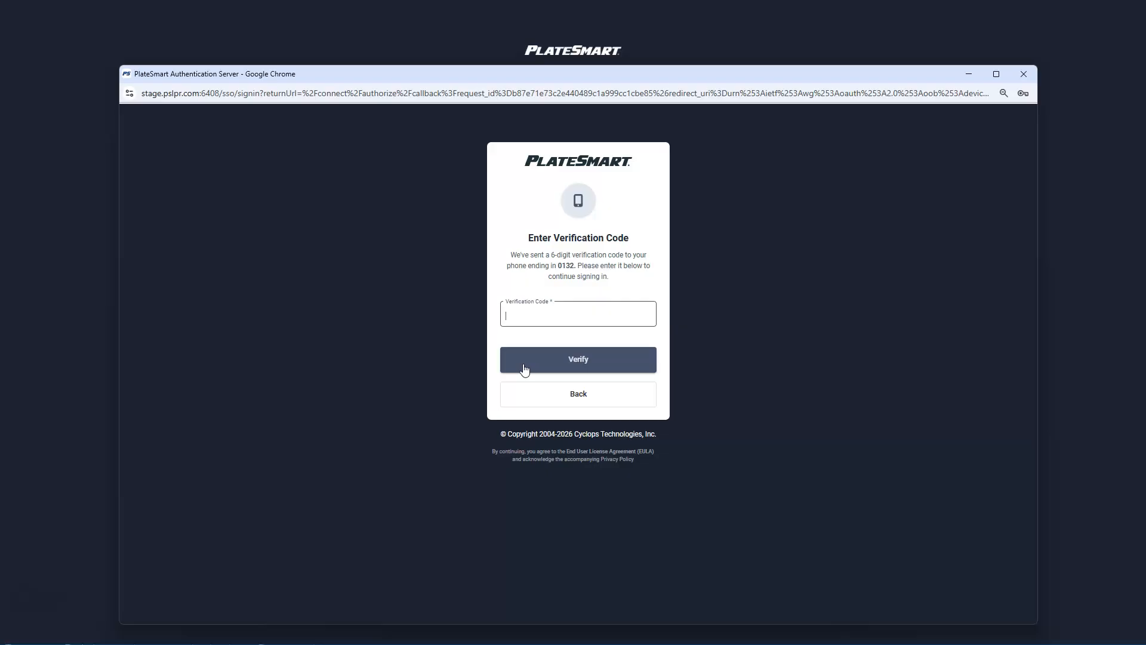
left_click(540, 310)
key("Return")
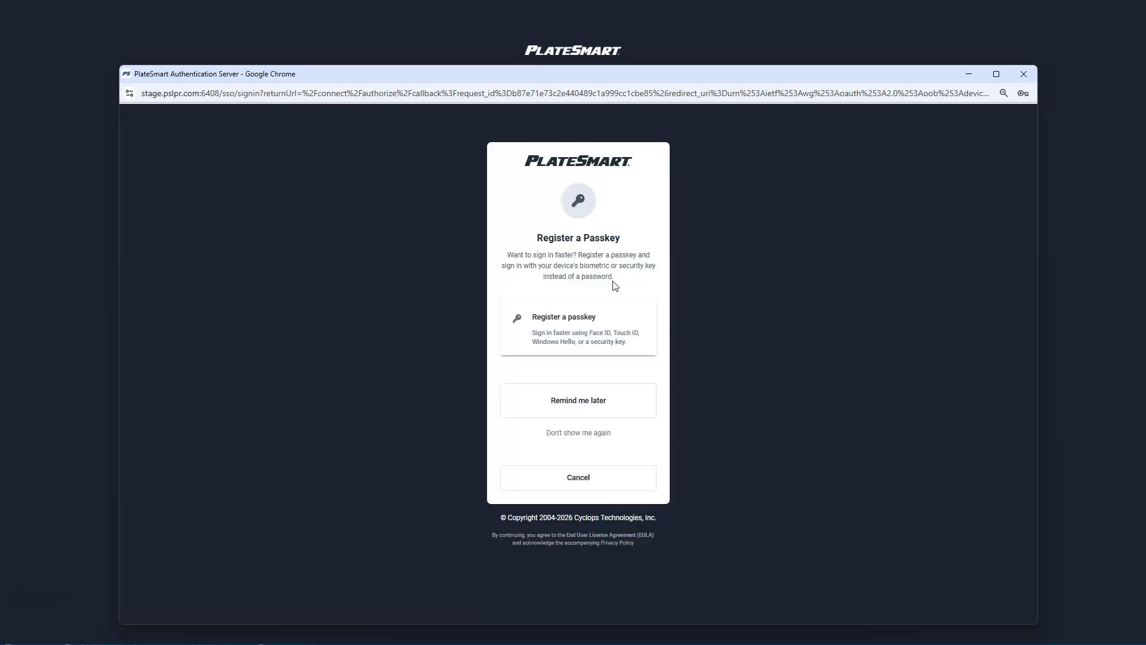
Step: Register a passkey on this personal device with the nickname PlateSmart and start the registration
left_click(575, 346)
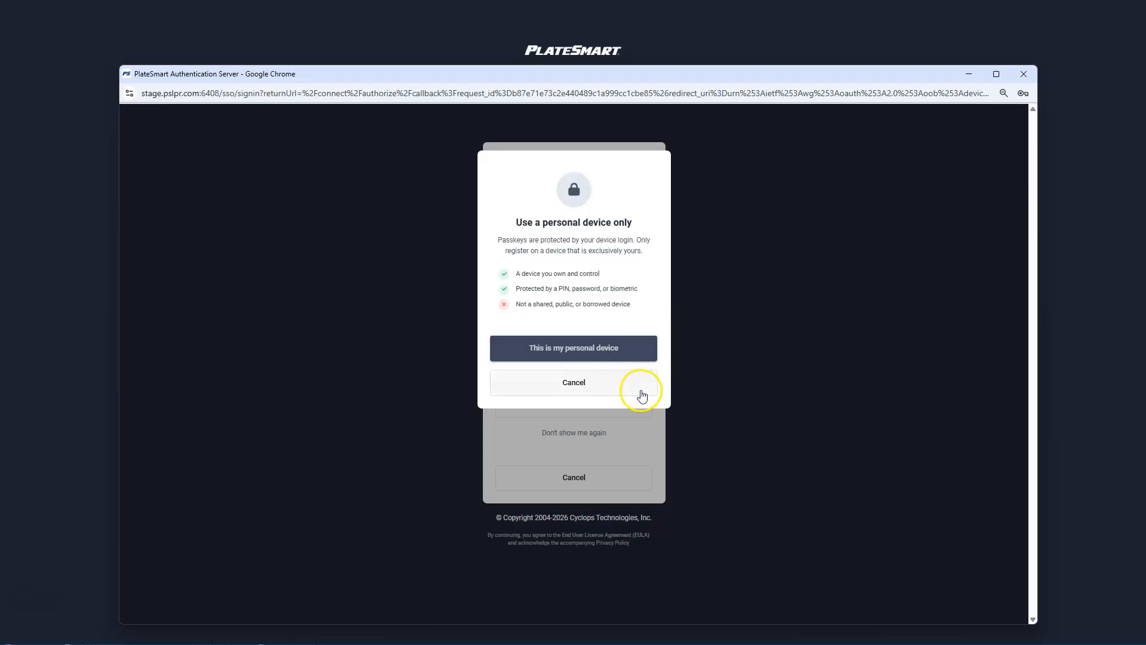
left_click(579, 354)
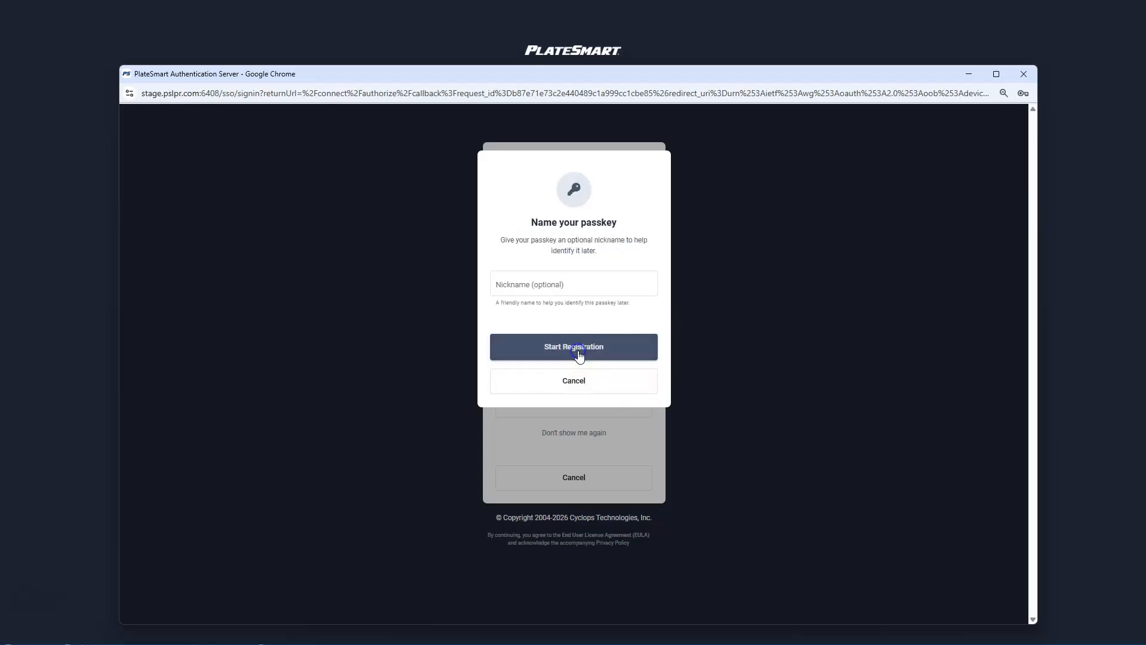
left_click(588, 287)
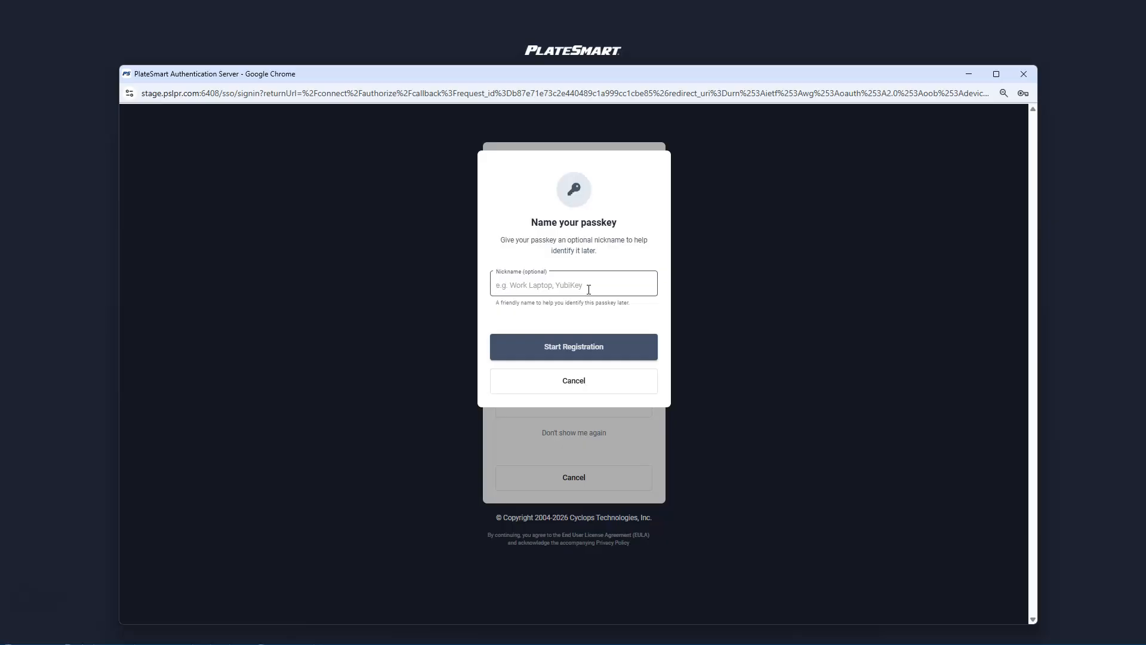
type("PlateSmart")
left_click(574, 344)
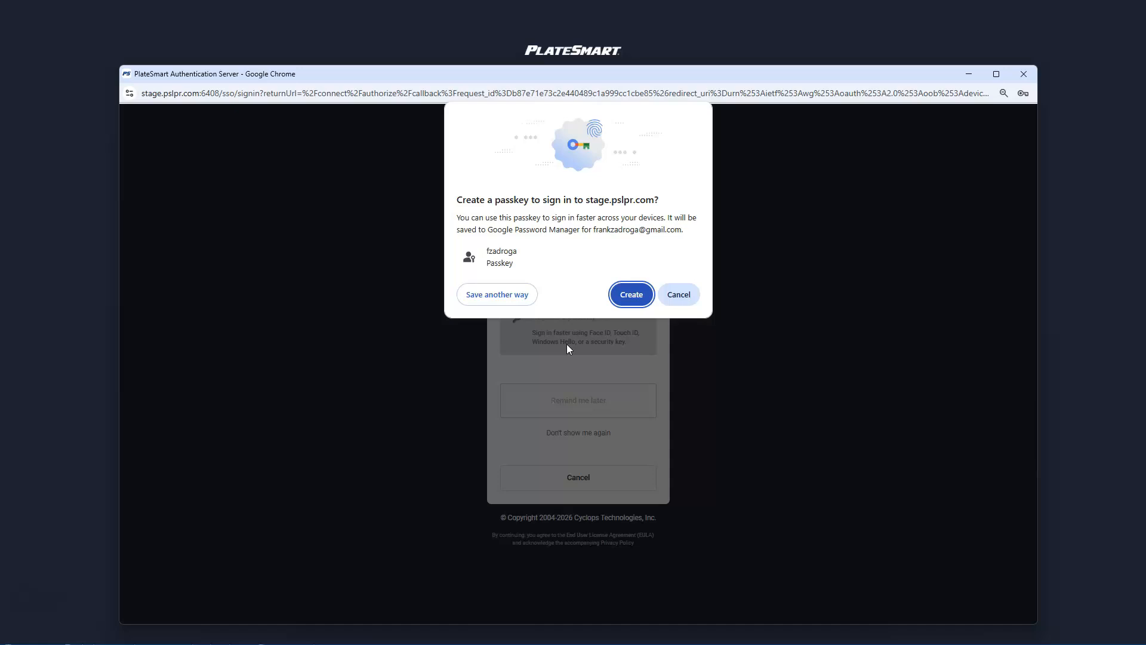
Step: Create the passkey in Google Password Manager and verify it with the password manager PIN
left_click(562, 336)
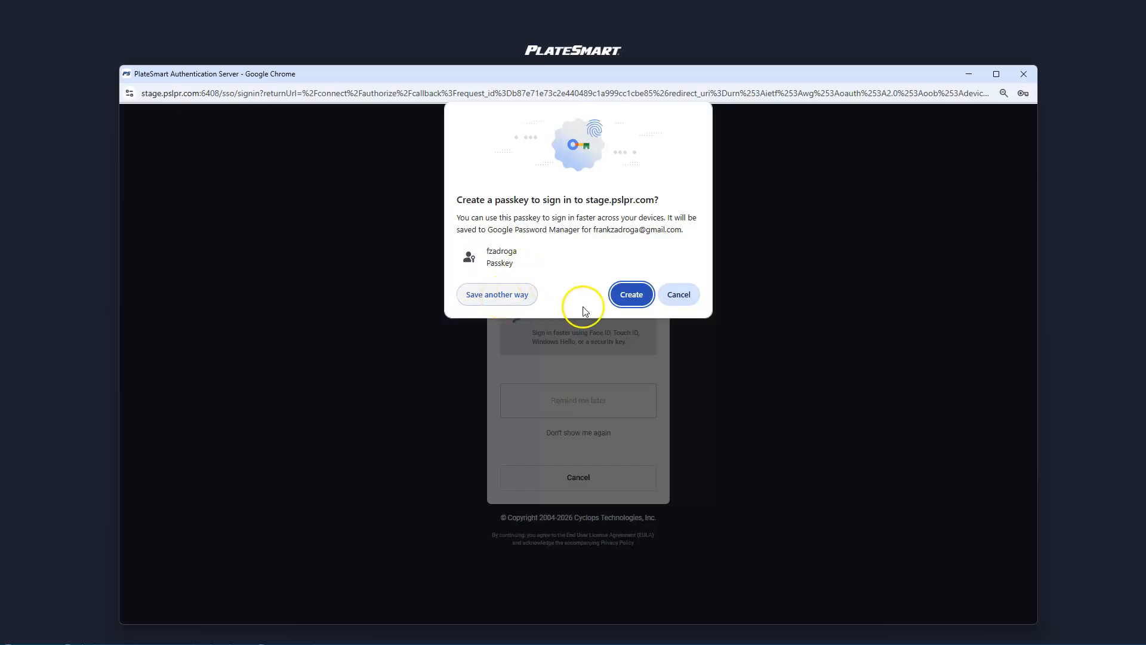
left_click(628, 293)
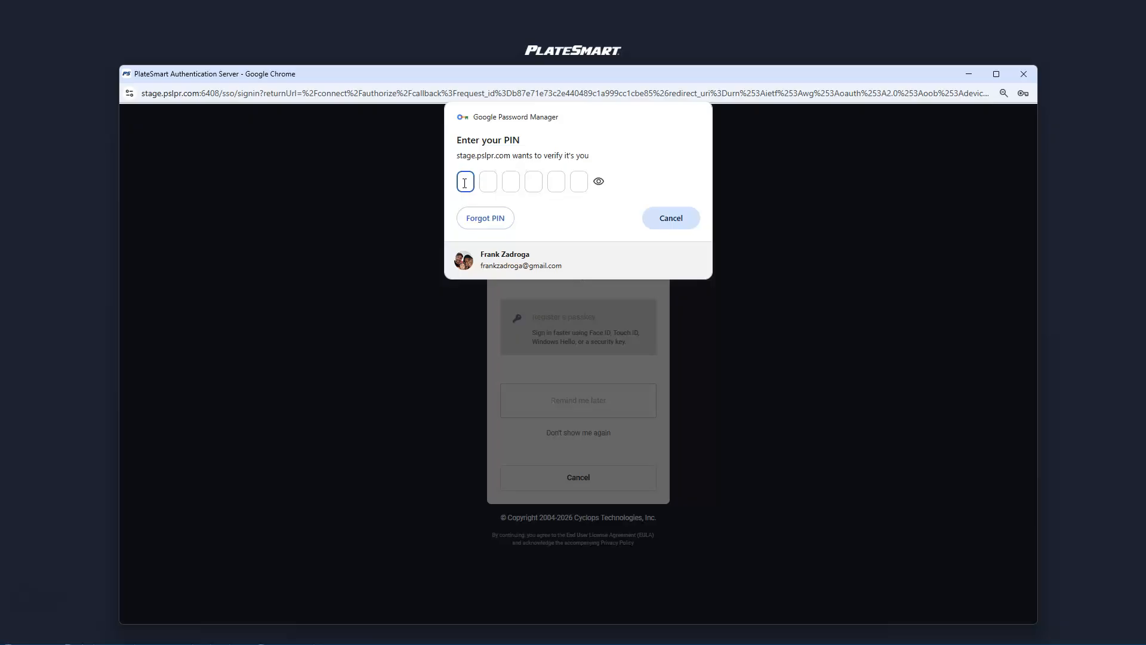
type("••••••")
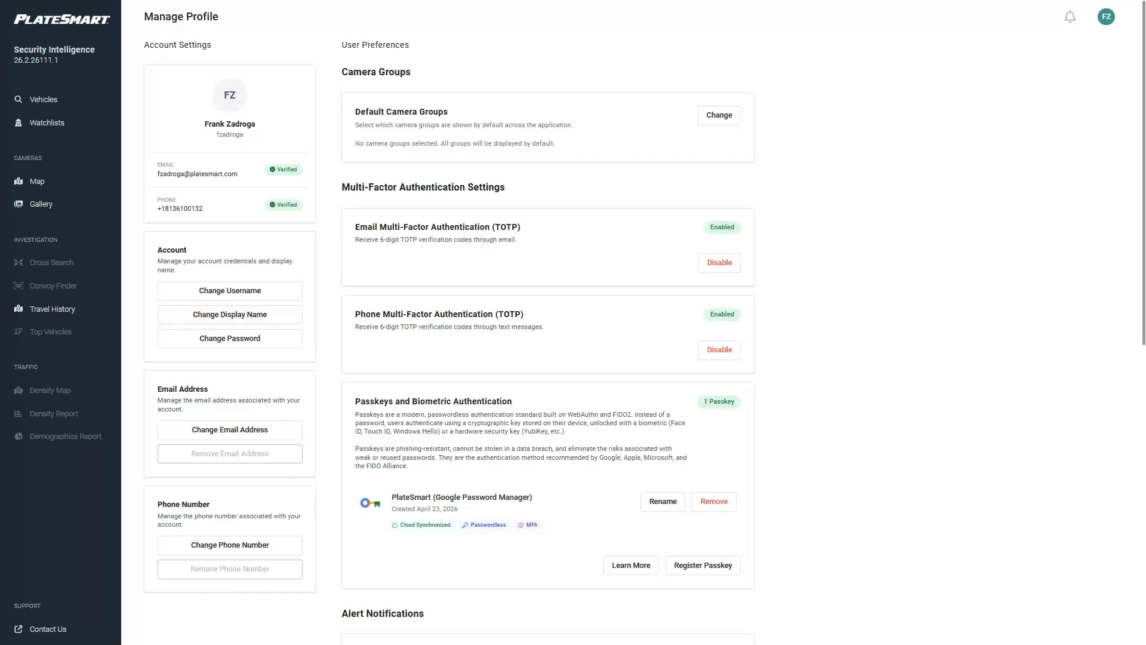
Step: Bring up the Google Password Manager window and view where Chrome's password and autofill options are found
left_click_drag(385, 0, 477, 123)
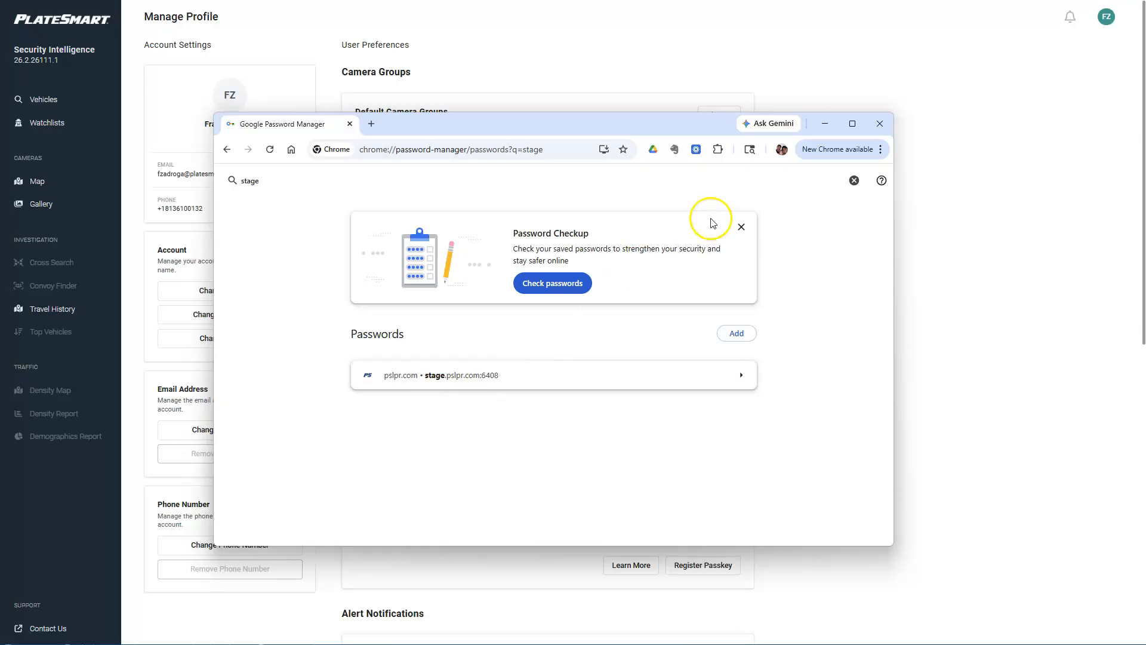
left_click(881, 152)
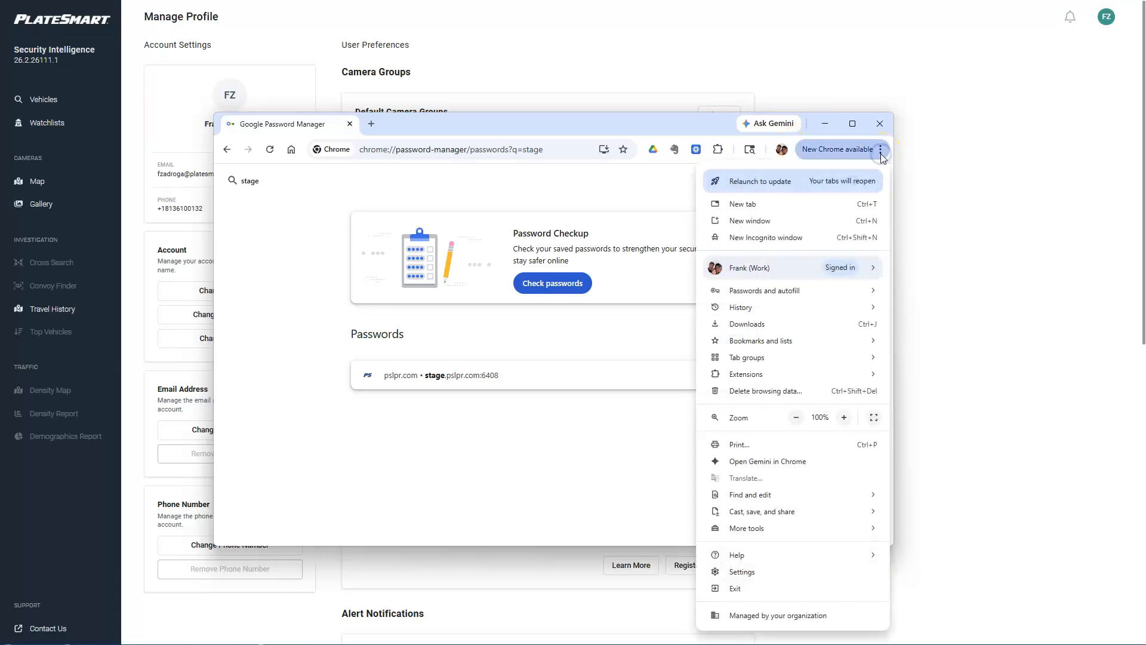
mouse_move(787, 298)
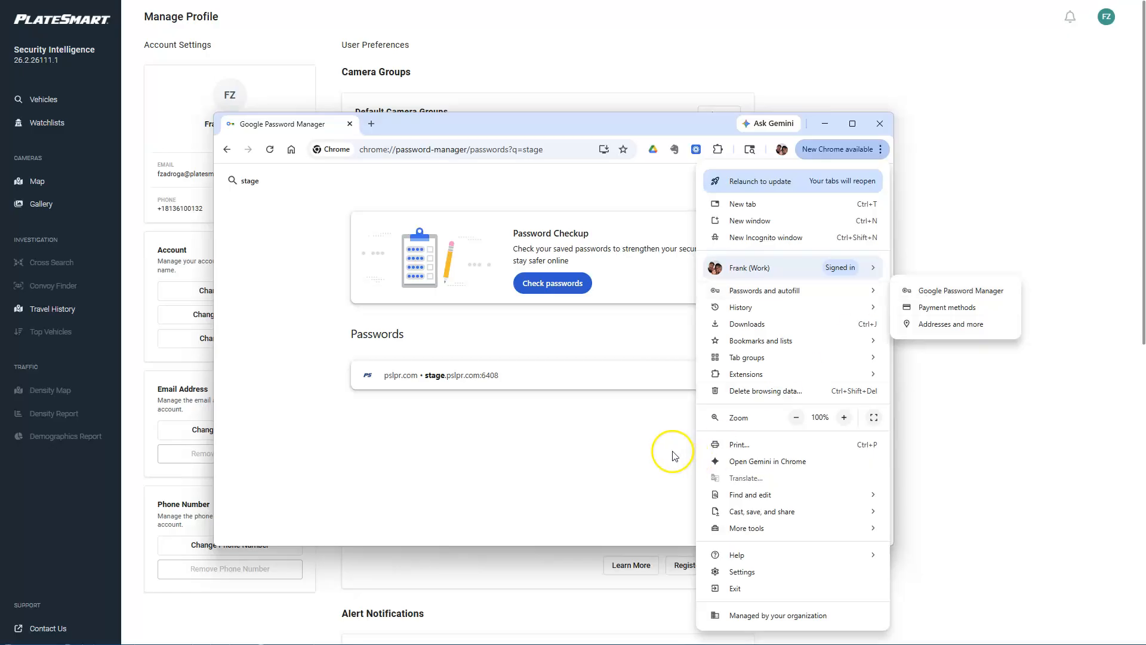
left_click(470, 552)
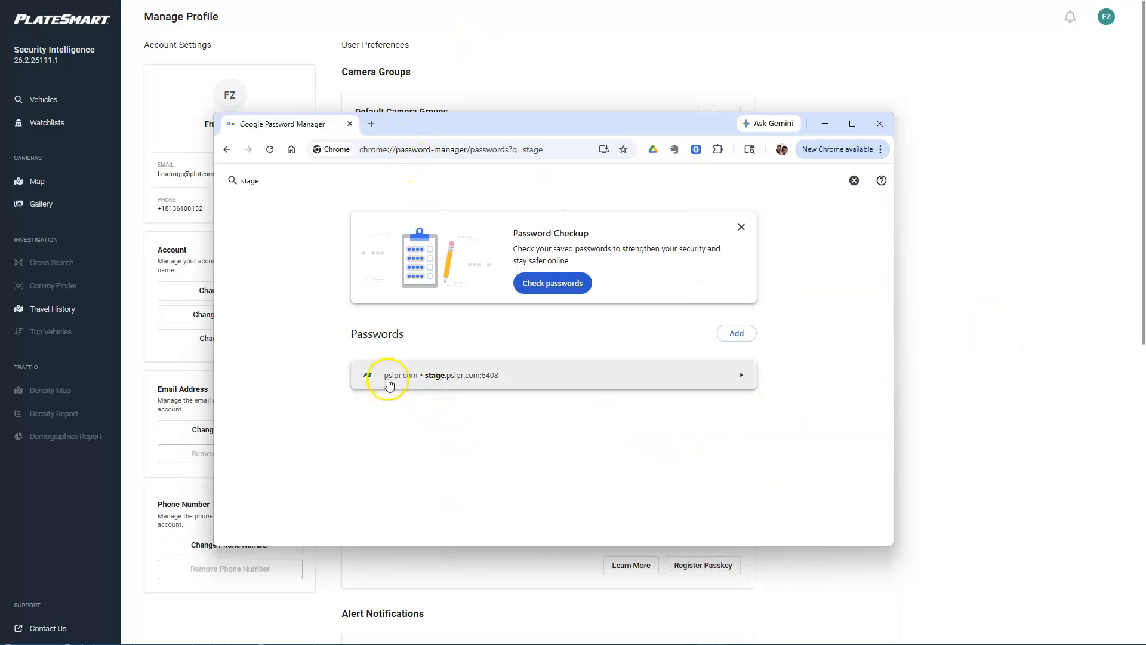
Step: Open the saved pslpr.com entry in Google Password Manager, authorizing access with the Windows account password
left_click(458, 388)
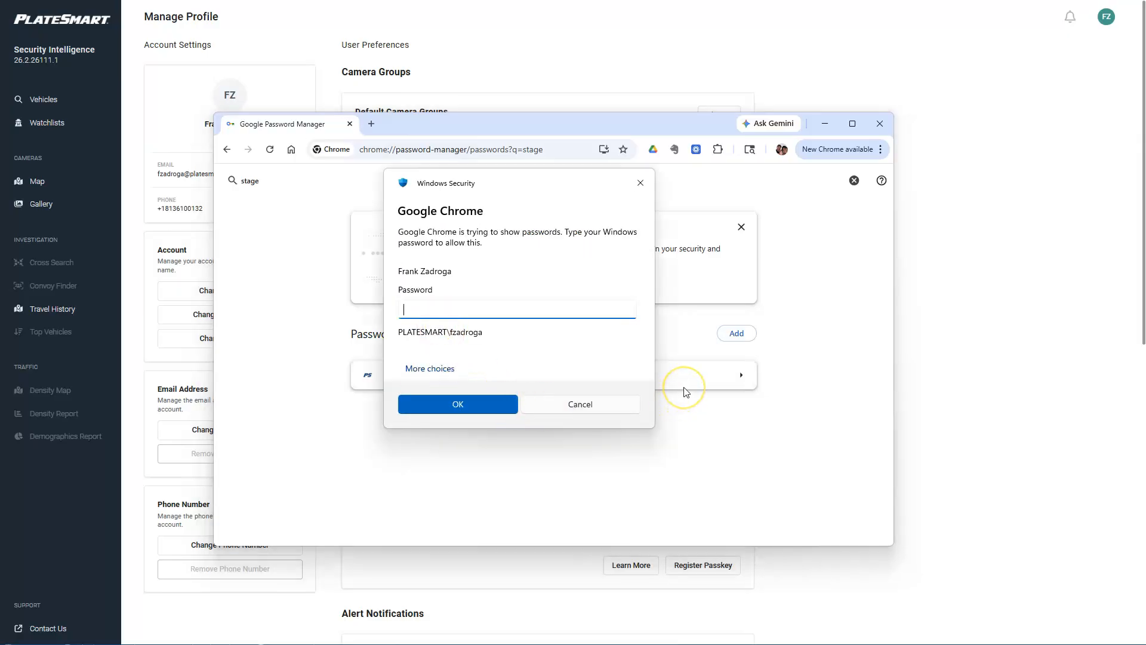
left_click(535, 313)
key("Caps_Lock")
type("••••••")
key("Caps_Lock")
type("••••••")
key("Caps_Lock")
type("••")
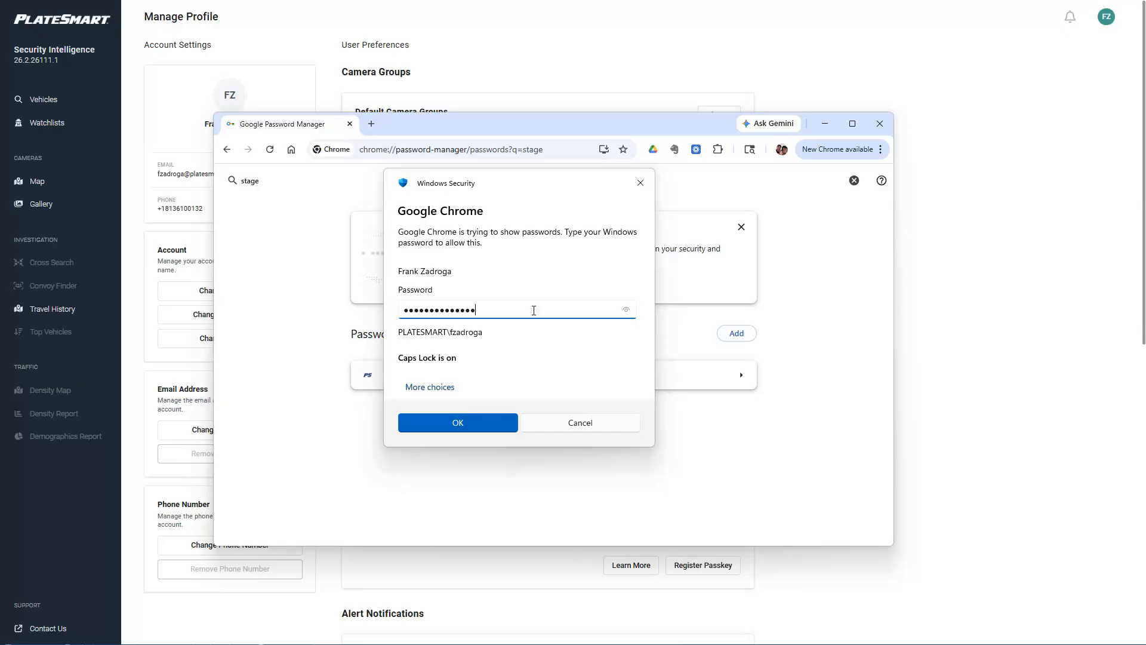
left_click(475, 421)
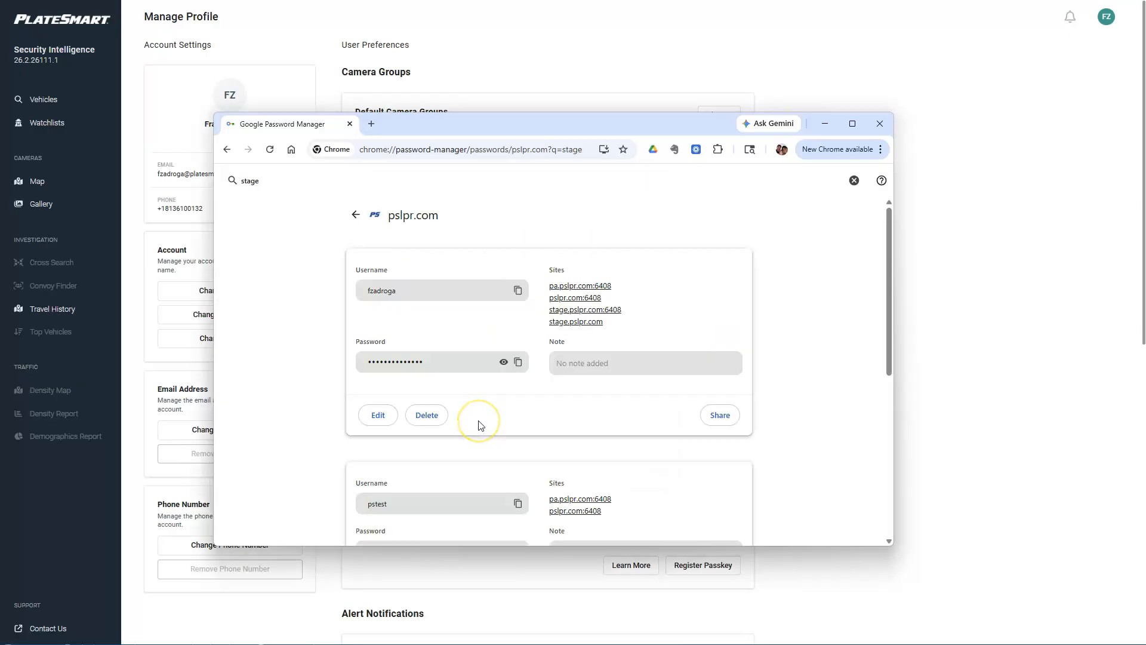
Step: Find the stage.pslpr.com passkey among the pslpr.com entries and check its creation note
left_click_drag(650, 119, 673, 71)
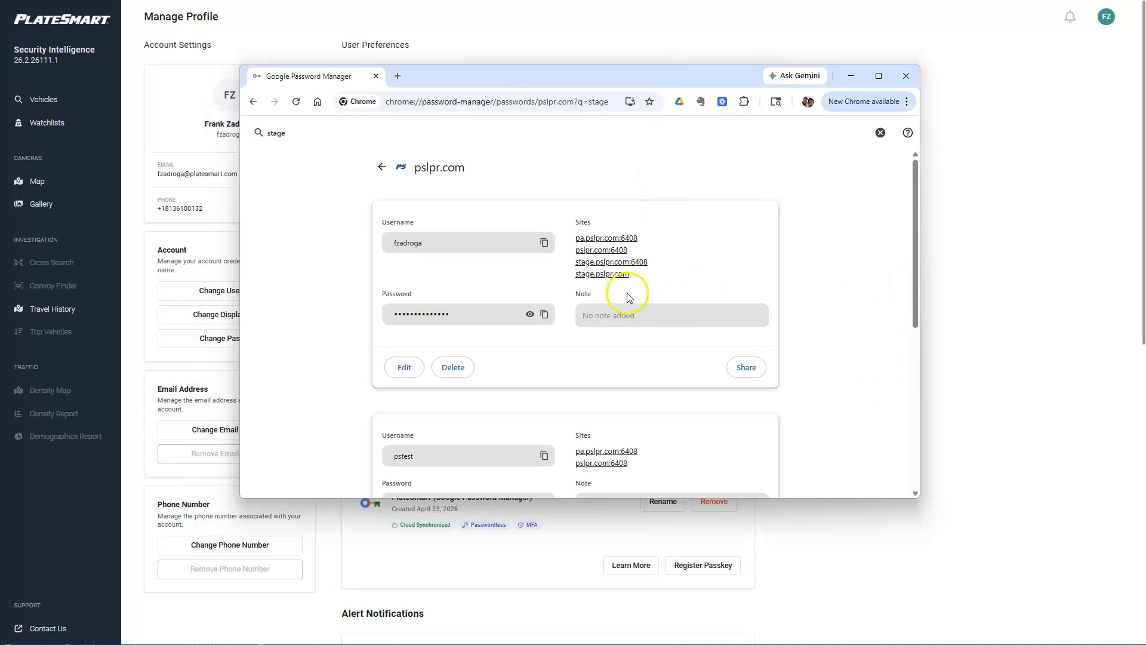
left_click_drag(915, 238, 915, 442)
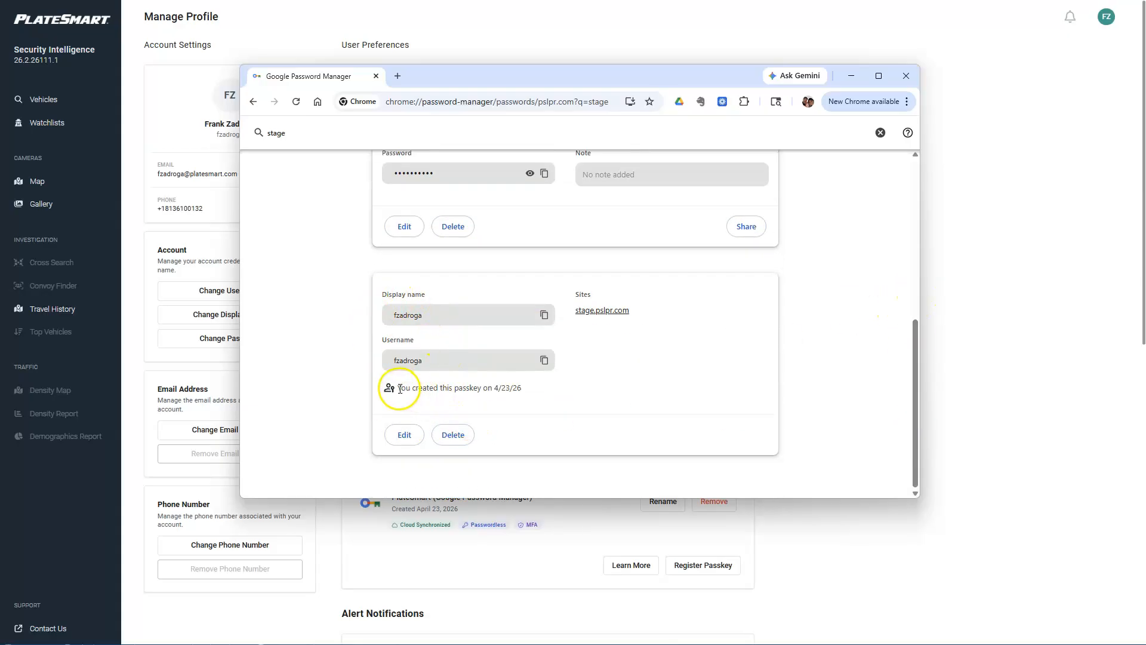
left_click_drag(392, 388, 527, 386)
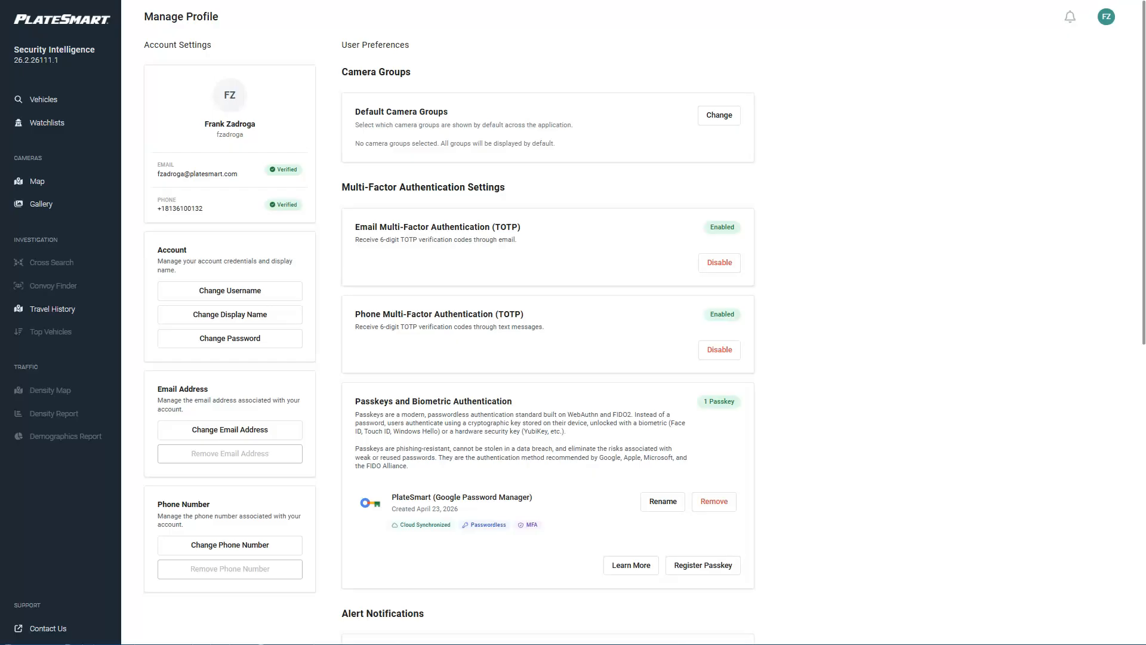
Step: Sign out of the PlateSmart account and reopen the sign-in window
left_click(1106, 17)
left_click(1016, 222)
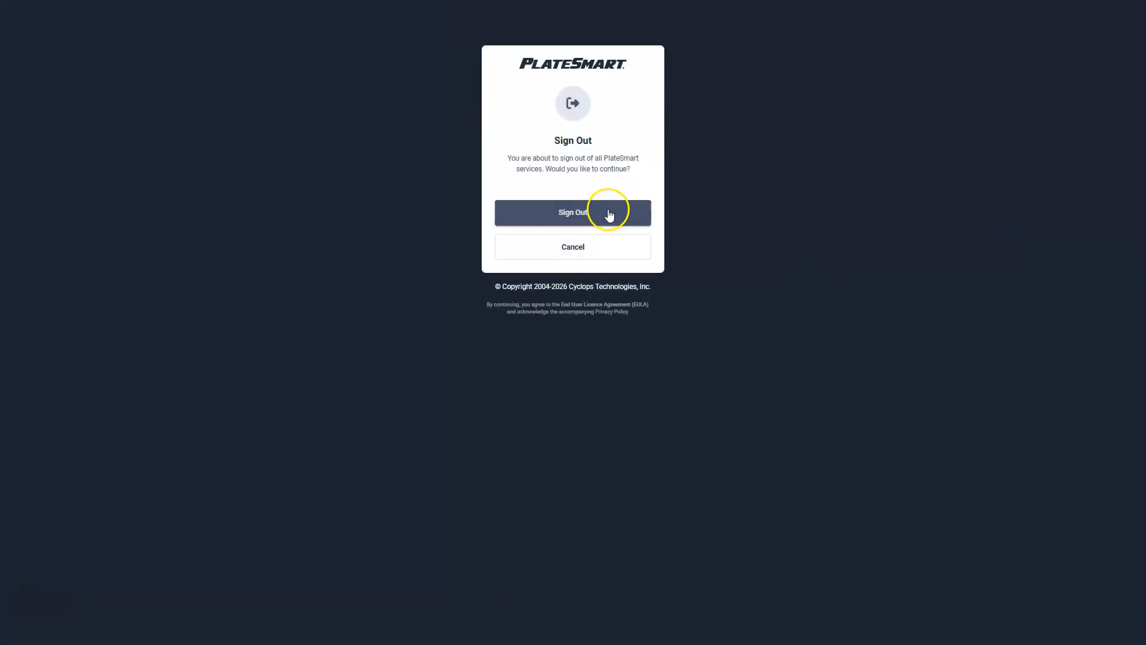
left_click(609, 213)
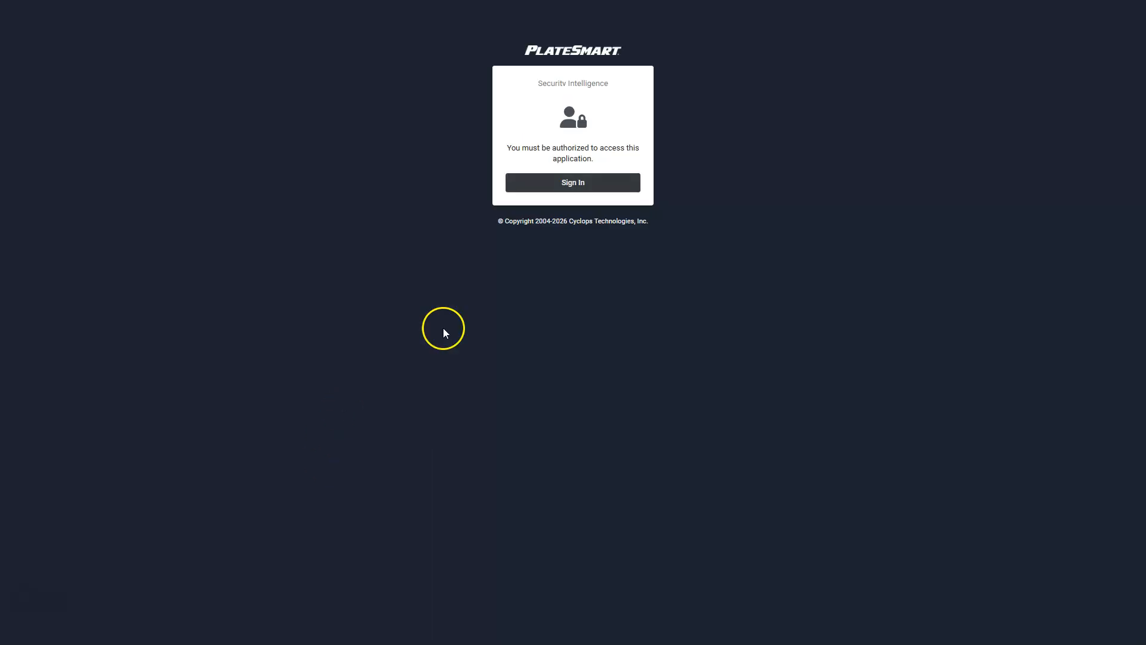
left_click(554, 185)
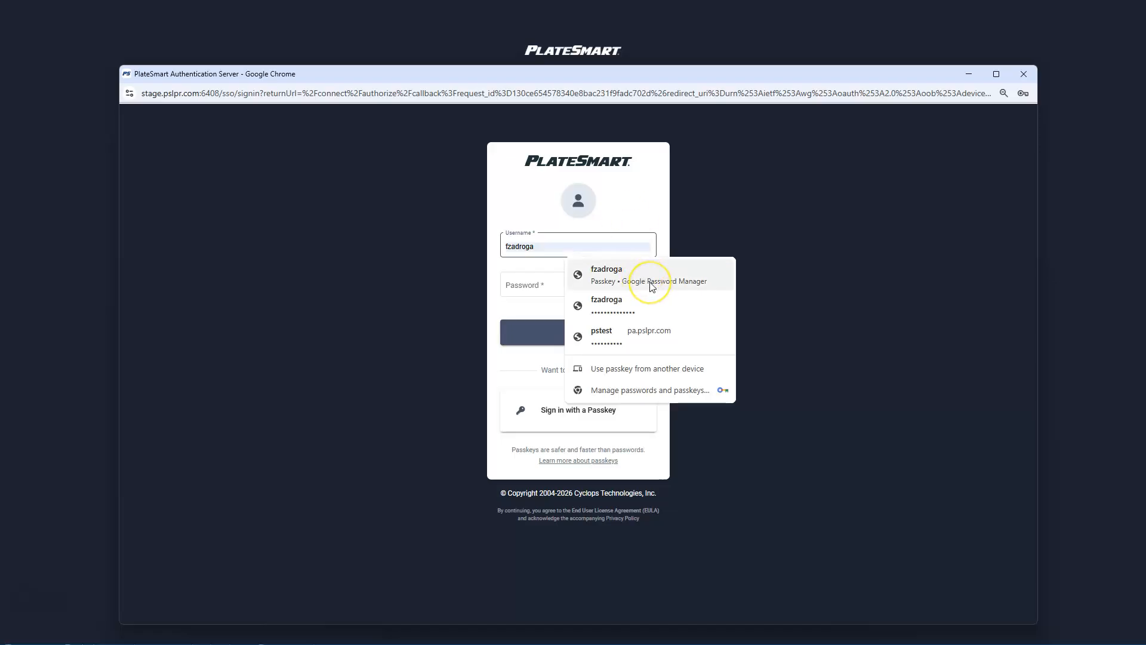
Step: Start a passkey sign-in, view the options for using a different passkey, and cancel the request
left_click(915, 291)
left_click(579, 424)
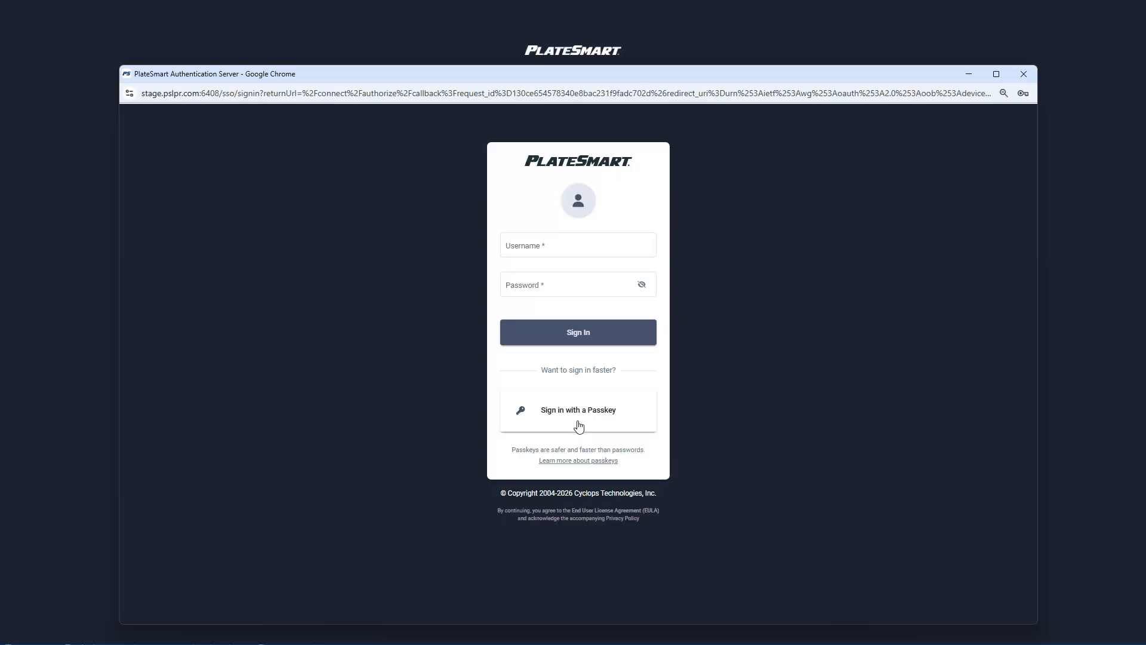
left_click(578, 423)
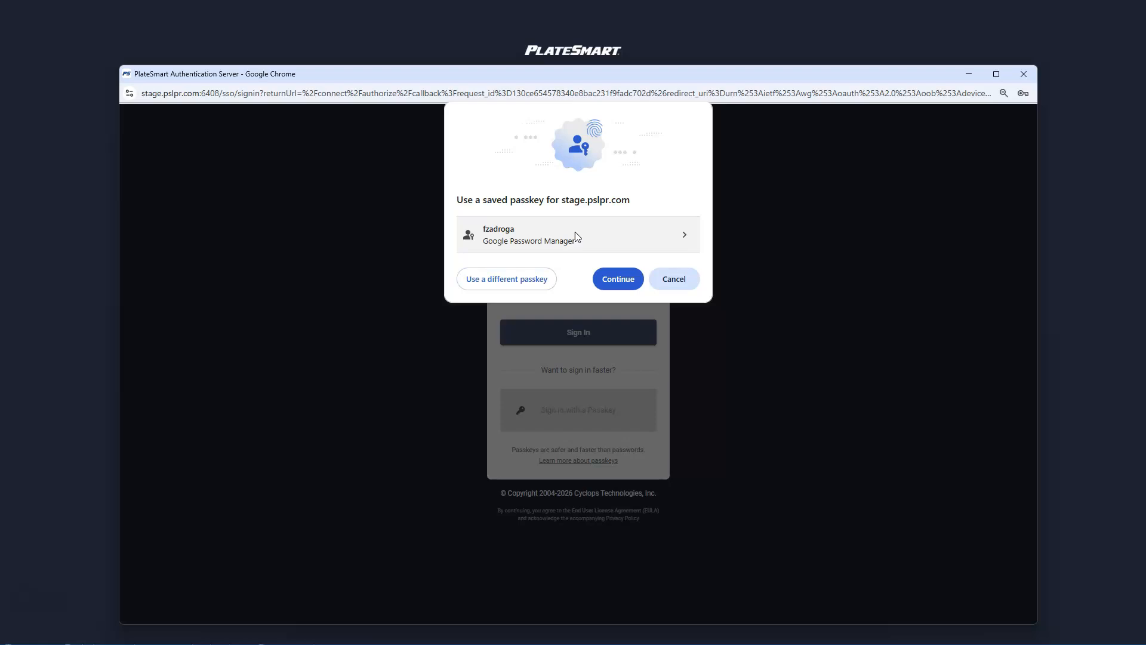
left_click(490, 282)
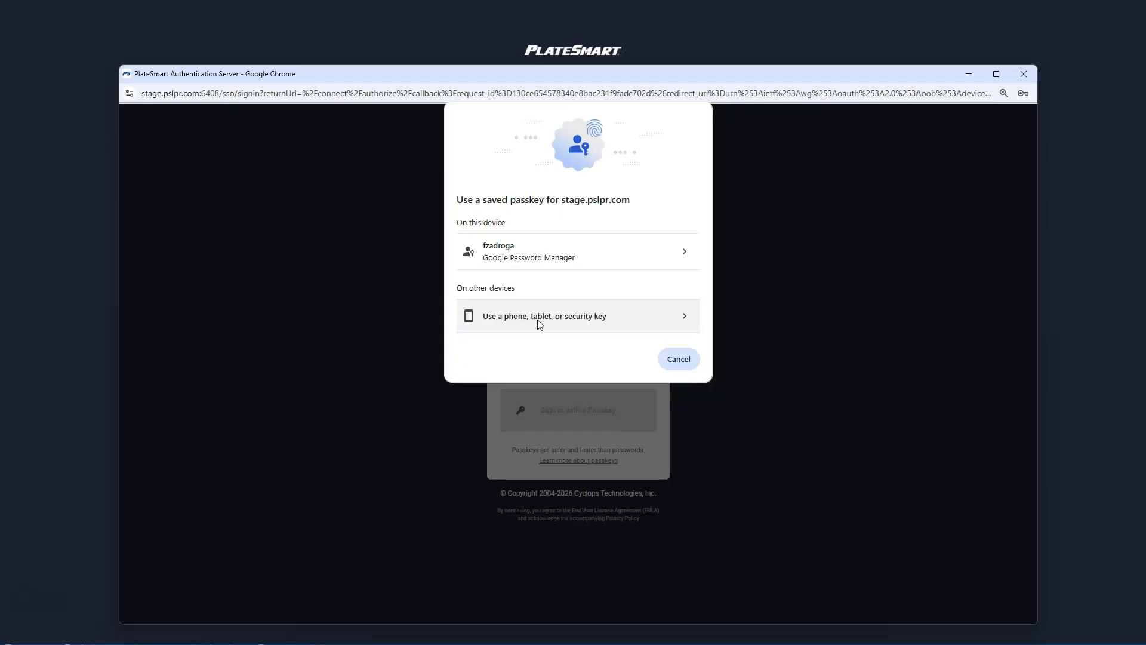
left_click(682, 360)
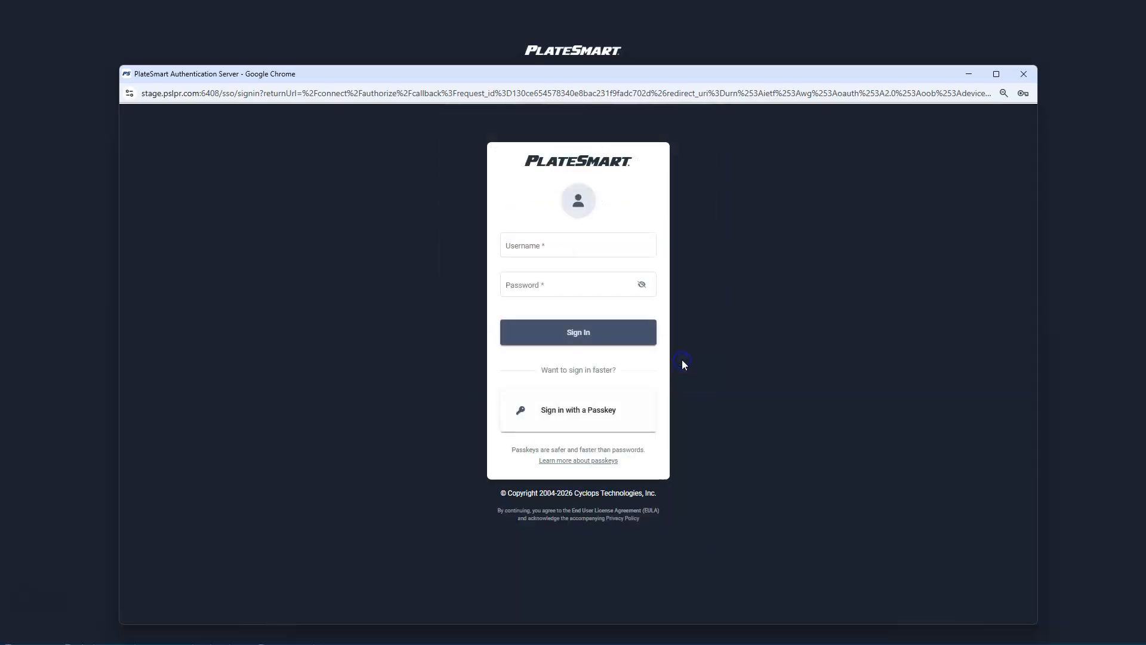
Step: Sign in with the passkey saved in Google Password Manager and enter the password manager PIN
left_click(570, 420)
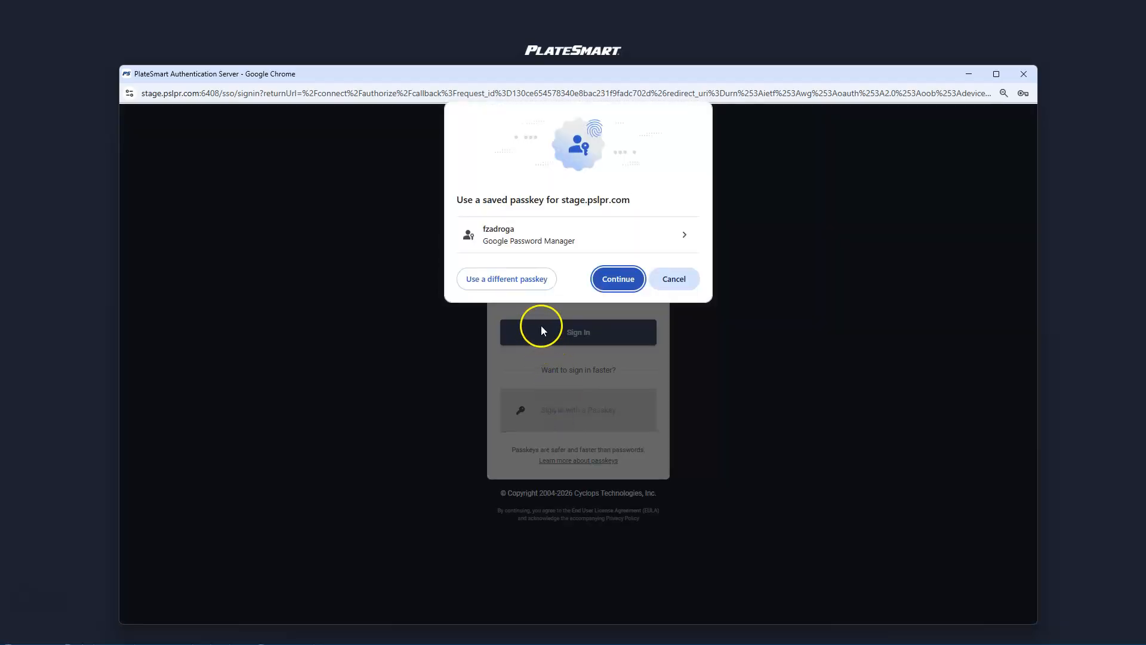
left_click(525, 236)
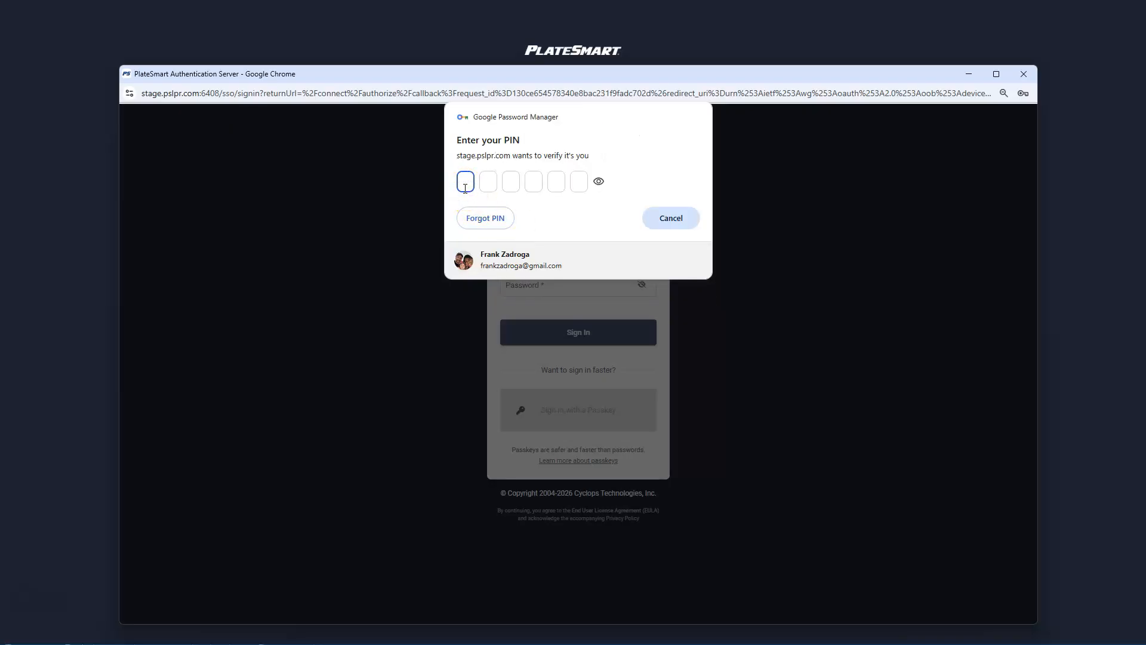
type("••••••")
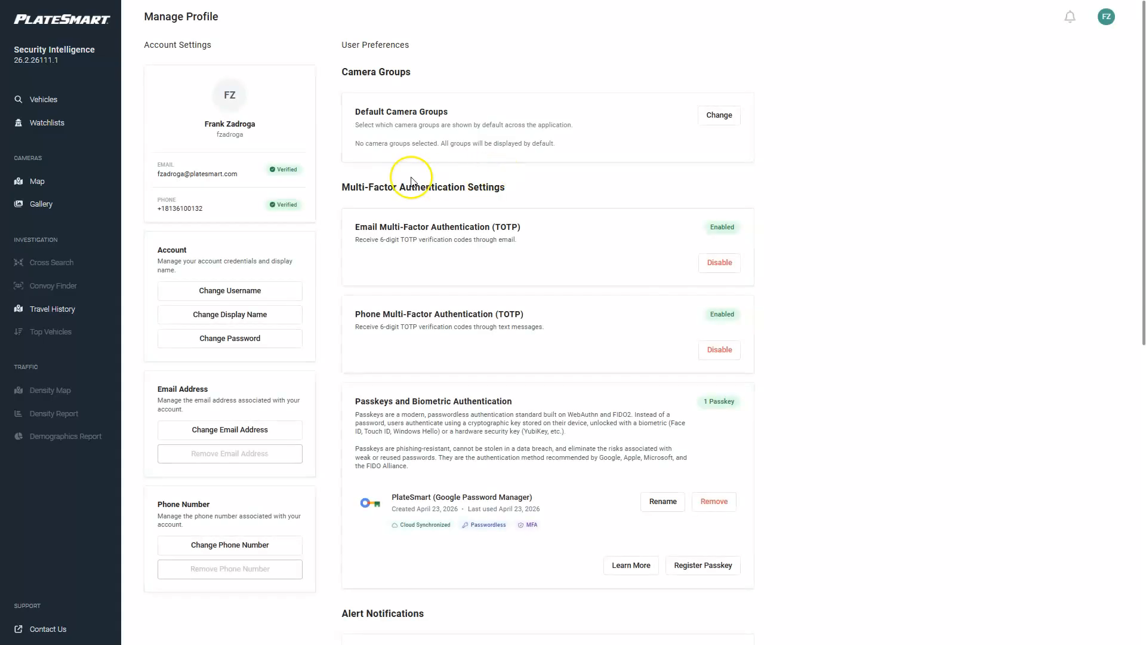
Step: Start registering a second passkey from the profile on this personal device with the nickname PlateSmart2
left_click(52, 105)
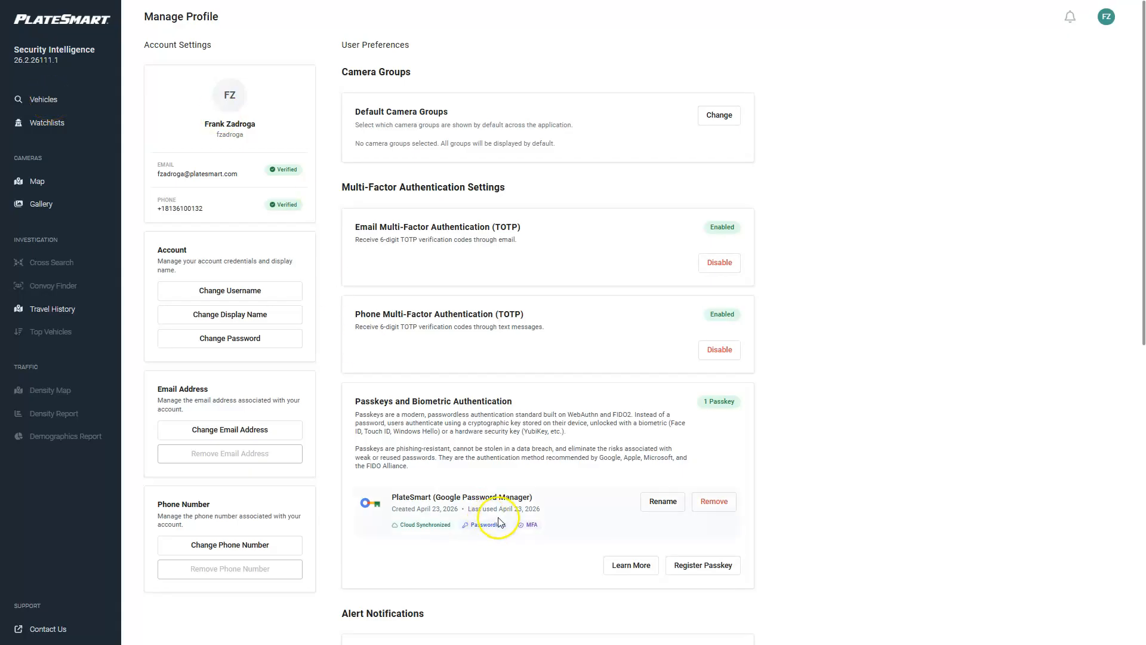
left_click(703, 566)
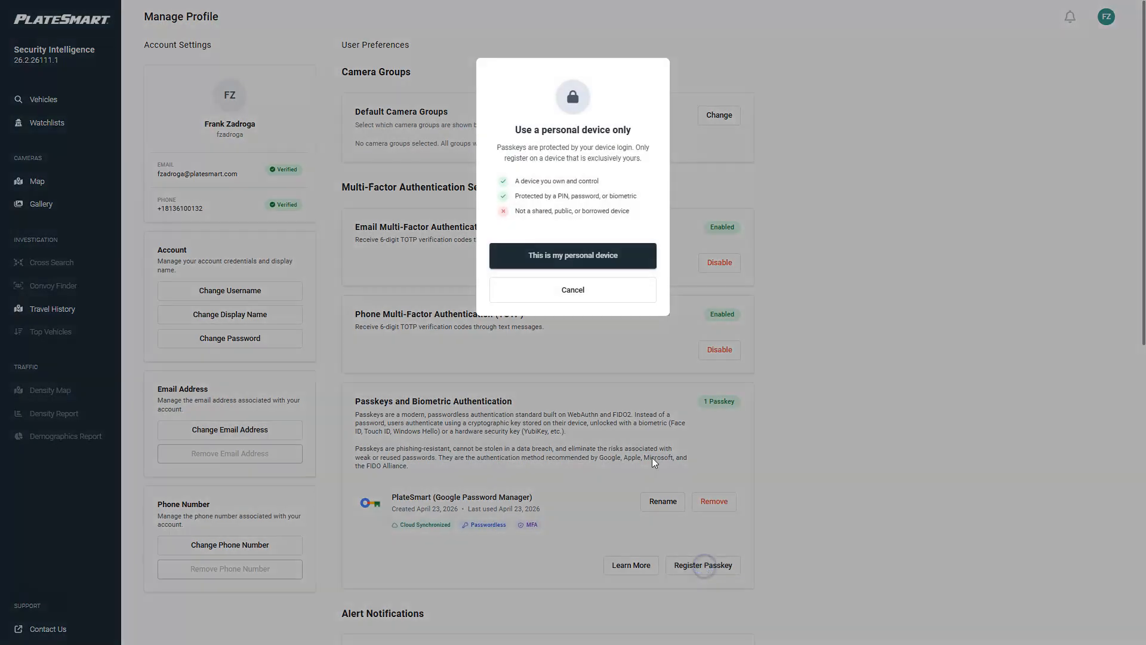
left_click(560, 257)
left_click(520, 192)
type("PlateSmart2")
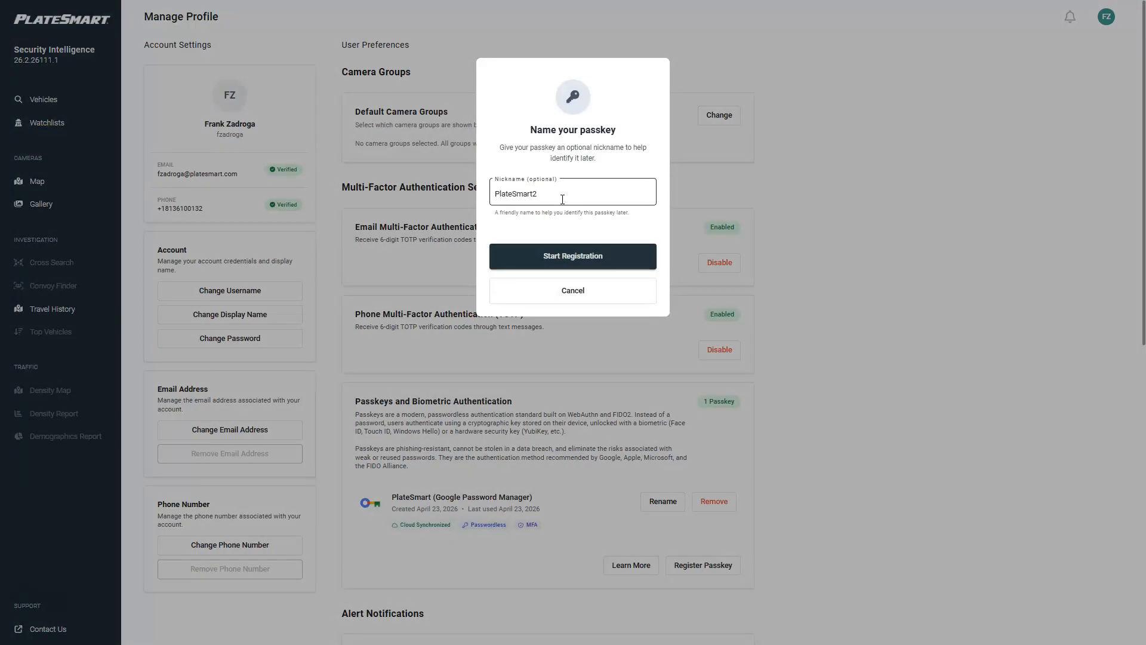
left_click(565, 254)
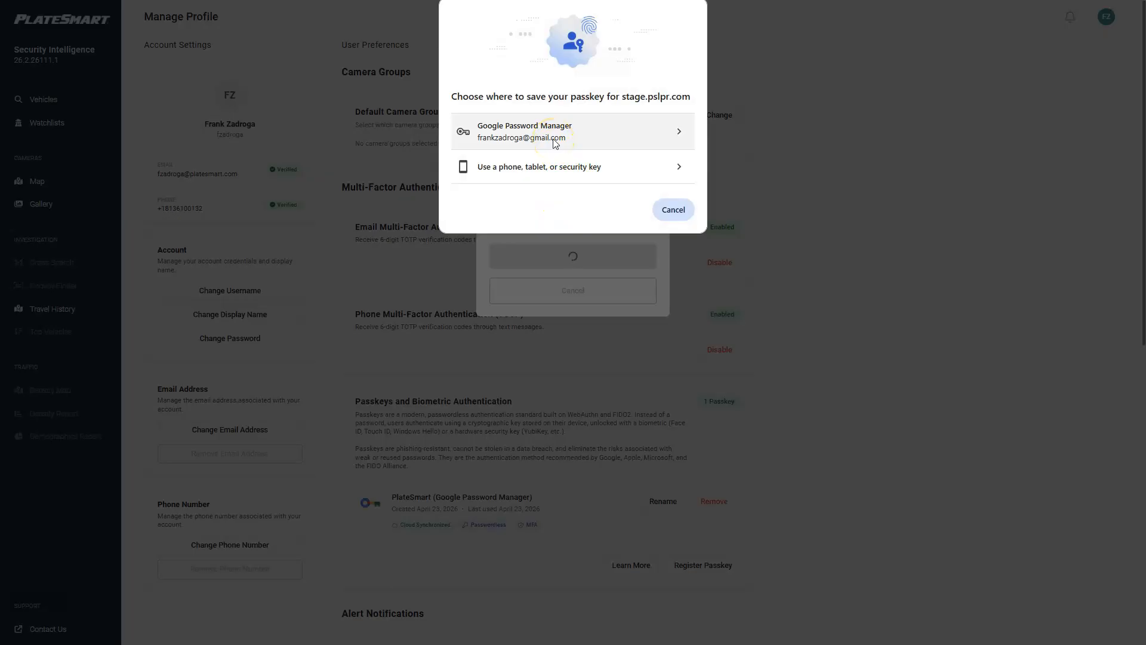
Step: Save the second passkey to a phone using the iPhone, iPad, or Android device option and its QR code
left_click(543, 175)
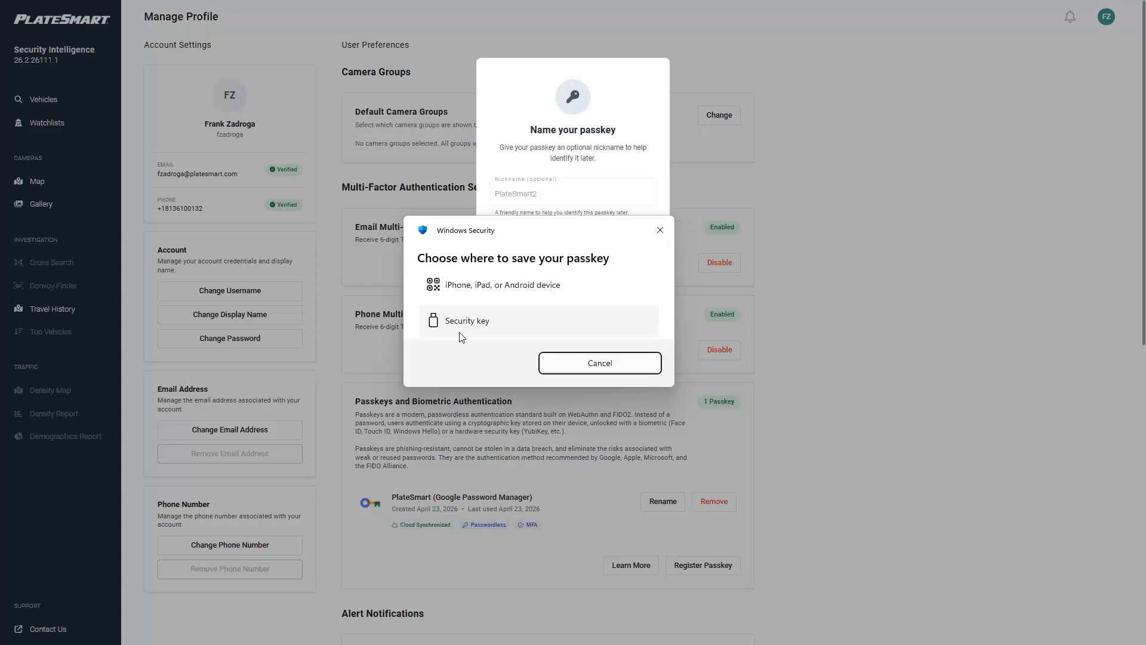
left_click(472, 292)
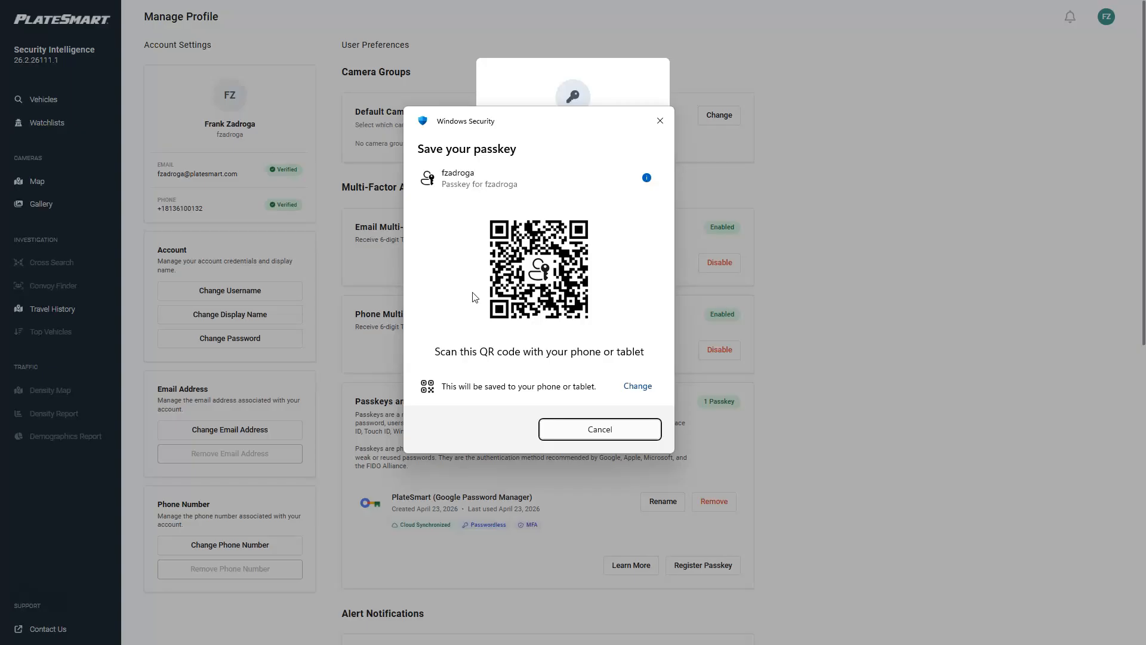
left_click(464, 315)
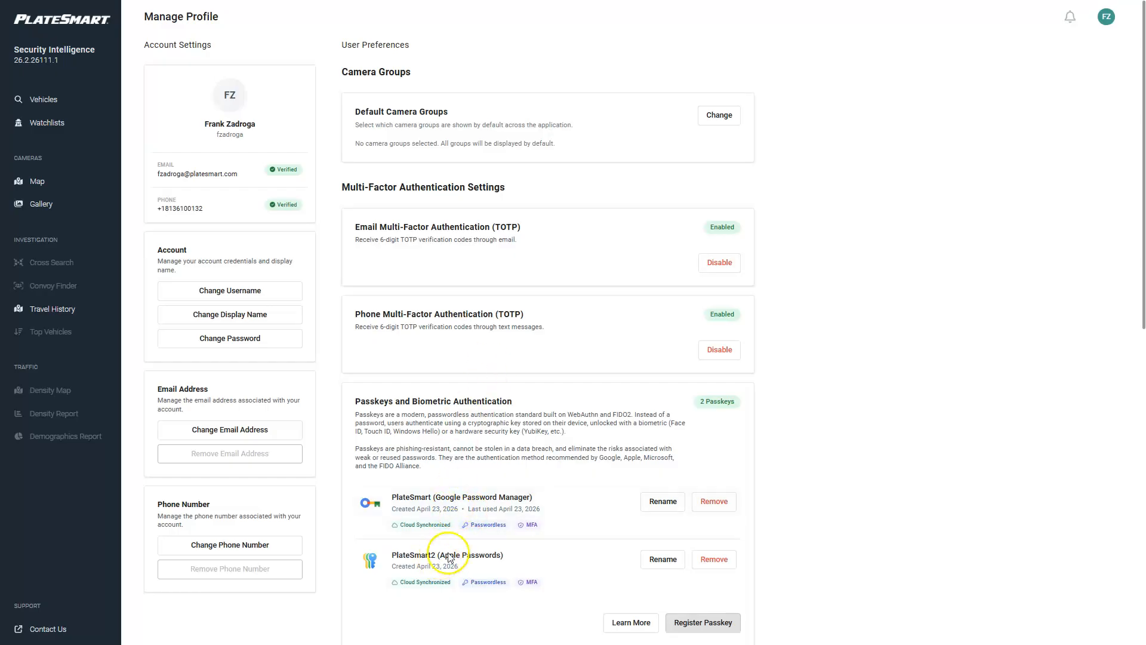
mouse_move(454, 569)
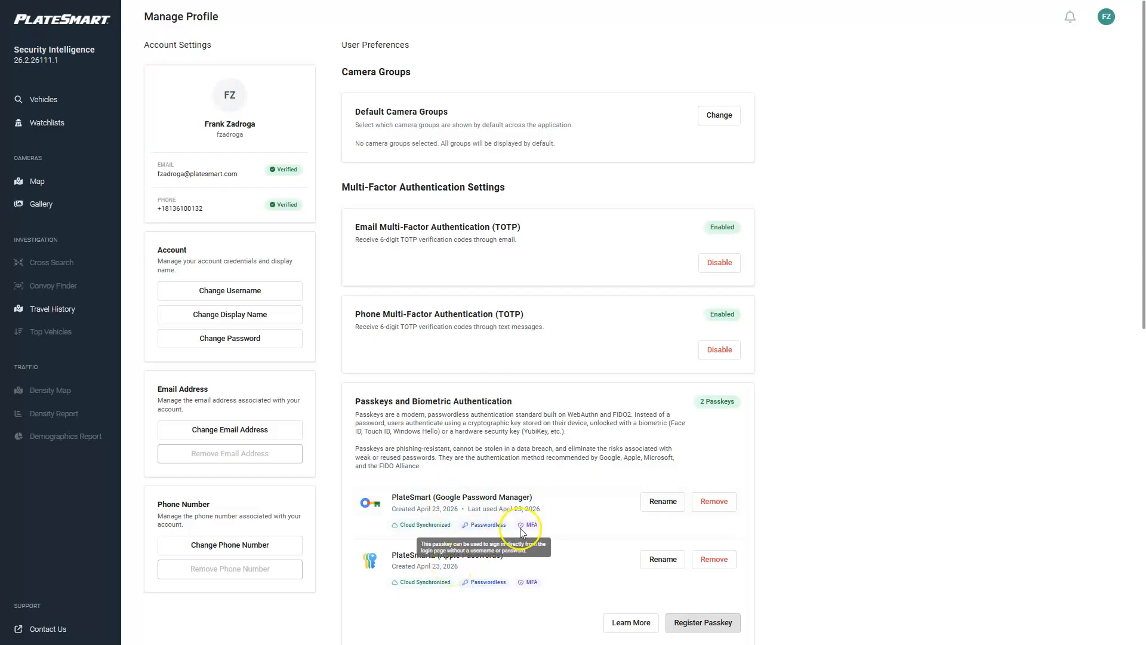
Step: Examine the Passwordless and MFA badges and the management options of the two registered passkeys
mouse_move(527, 529)
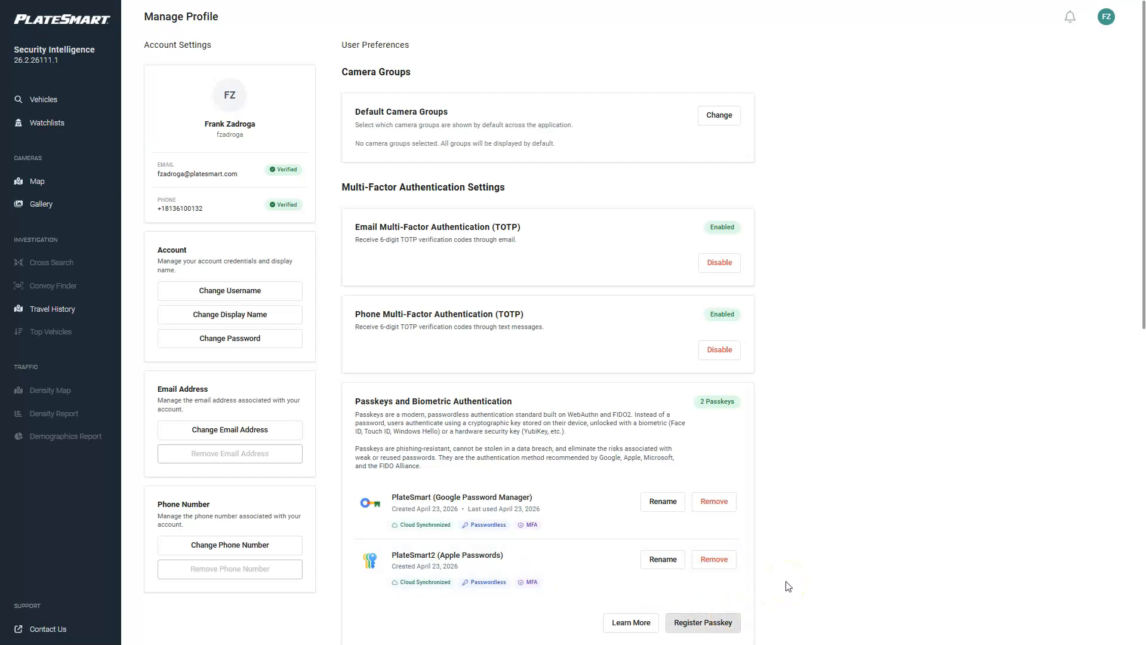
left_click(781, 556)
left_click(712, 559)
left_click(796, 539)
Step: Sign out of the account and bring up the saved passkey and password suggestions for the username in the sign-in window
left_click(1107, 17)
left_click(1055, 220)
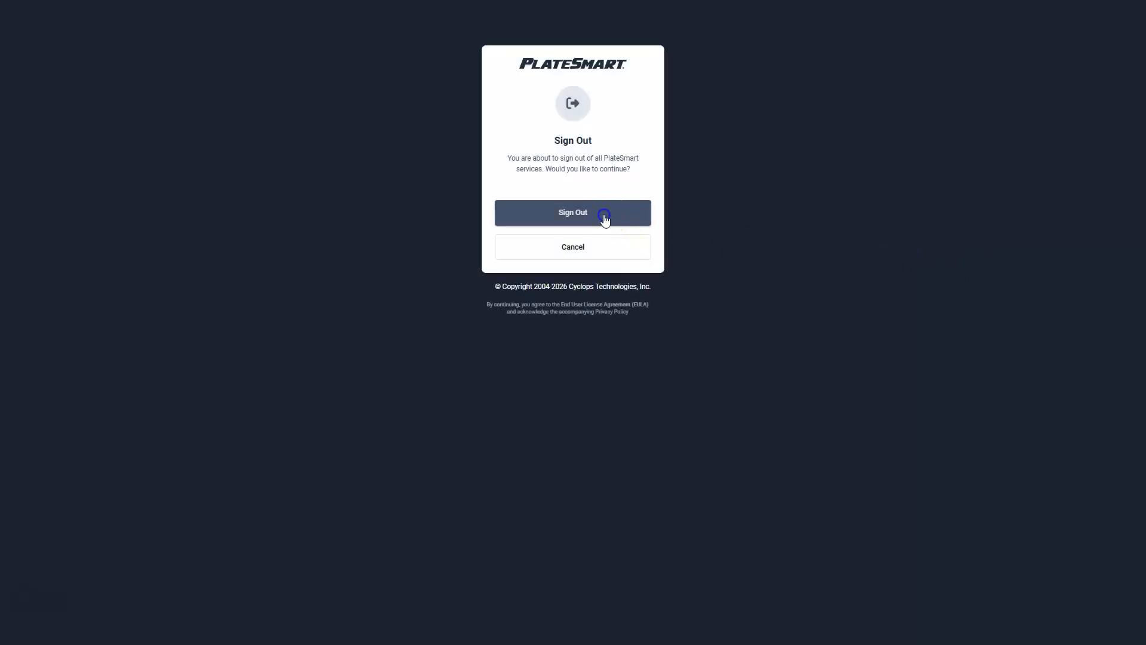
left_click(605, 215)
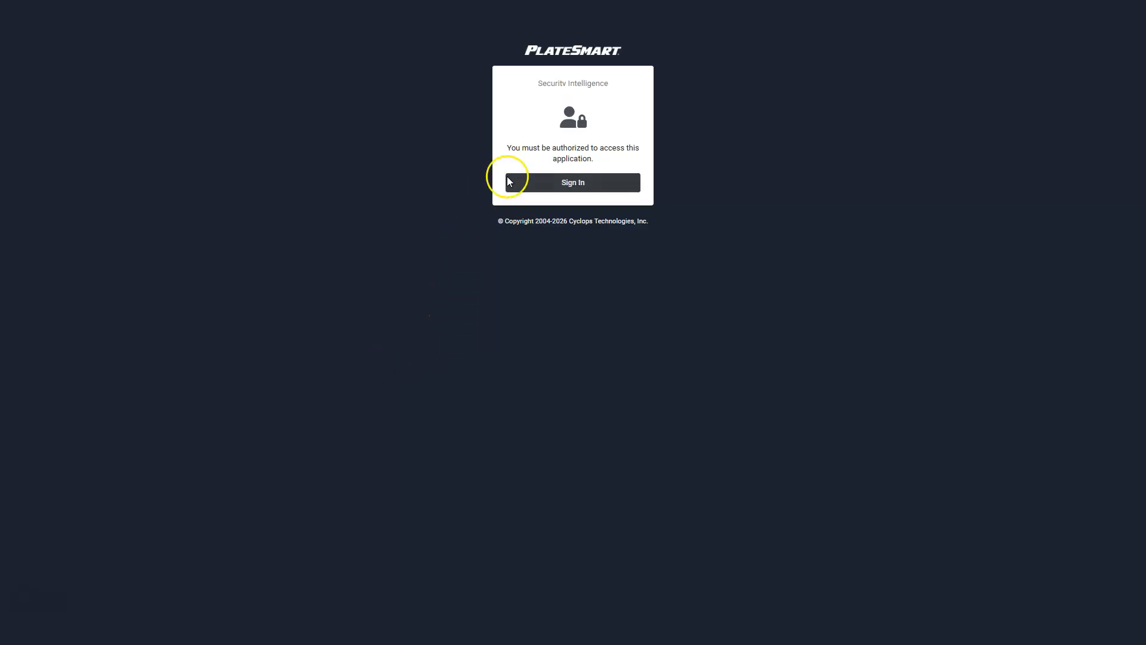
left_click(547, 181)
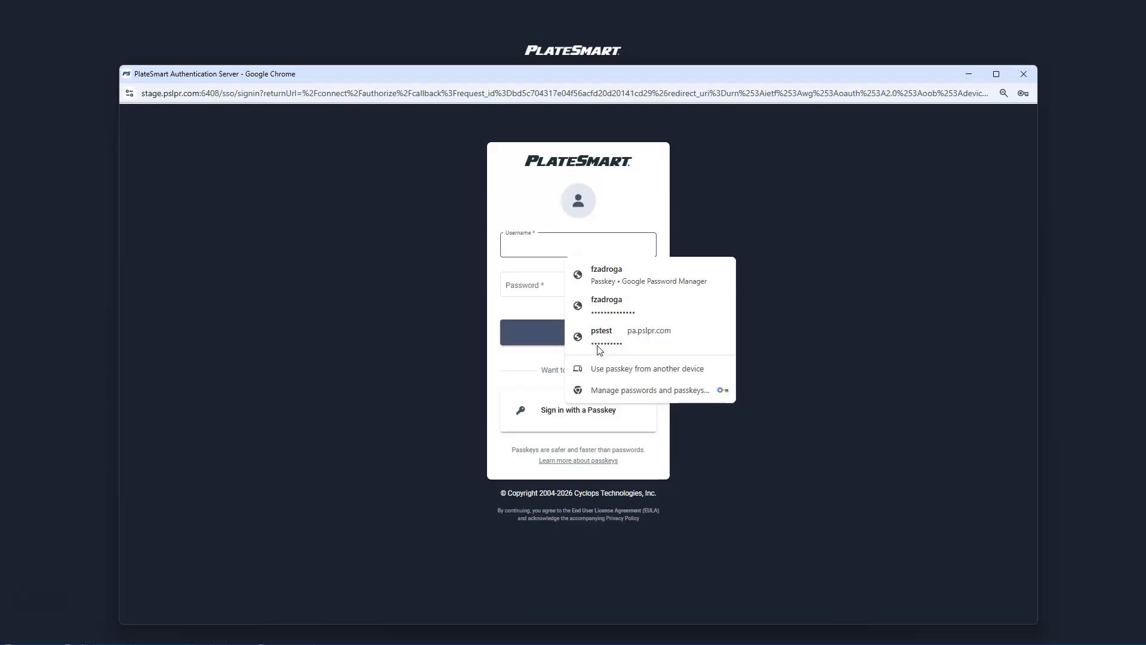
left_click(822, 264)
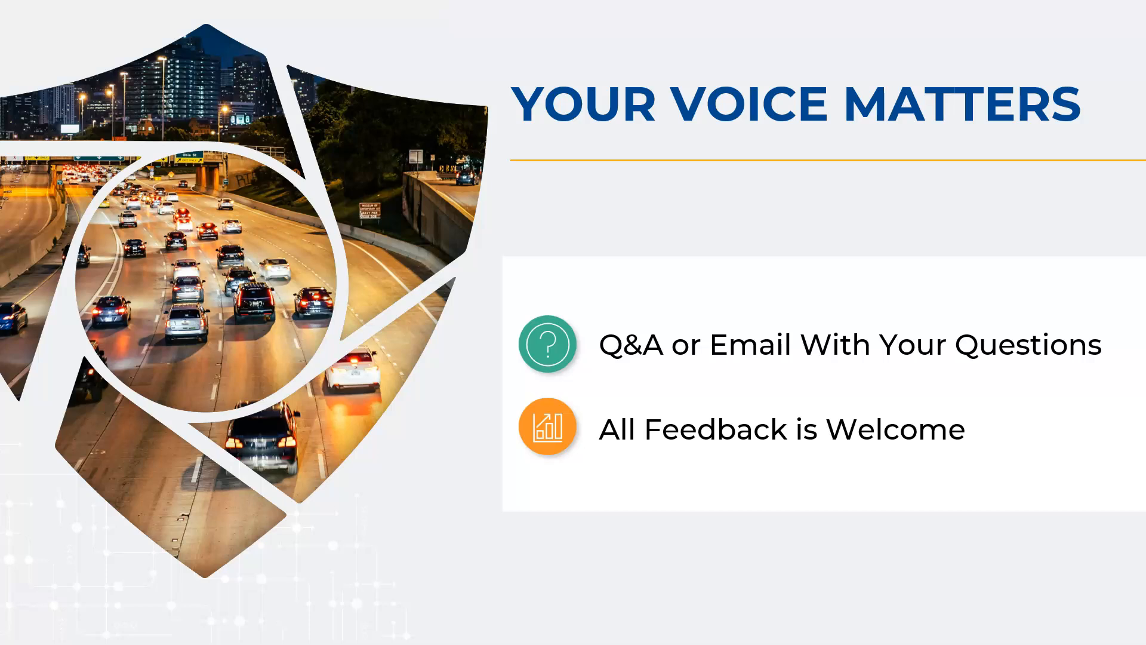
Step: Open the Dedicated Support Page from the Contact & Followup slide and look through its contact details and training videos
key("Right")
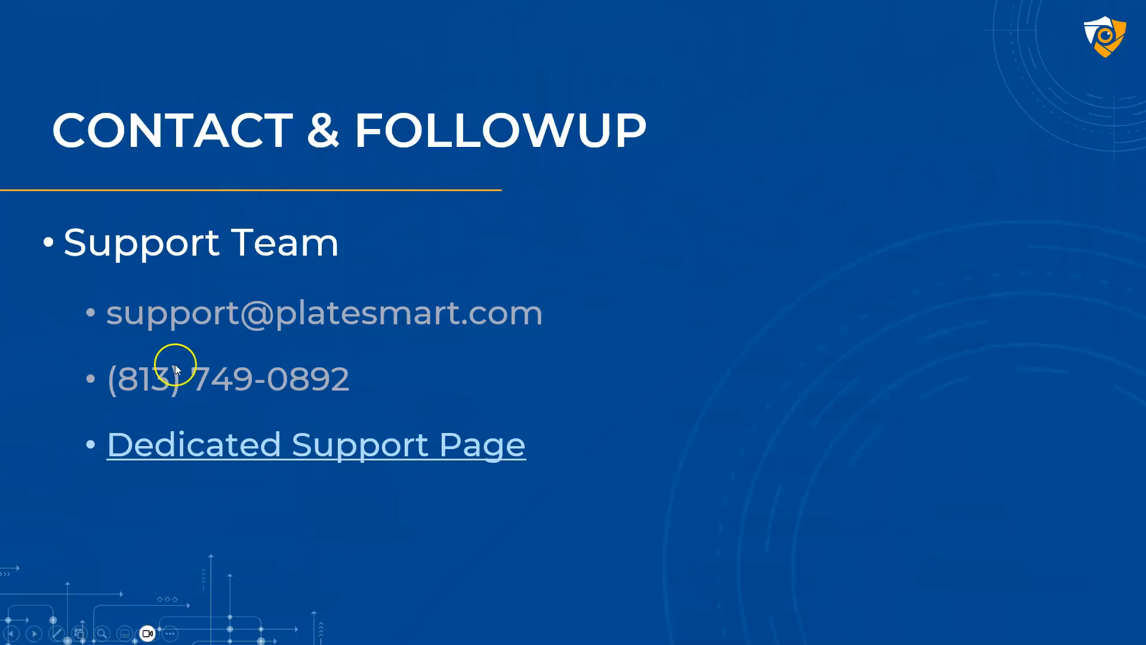
left_click(286, 460)
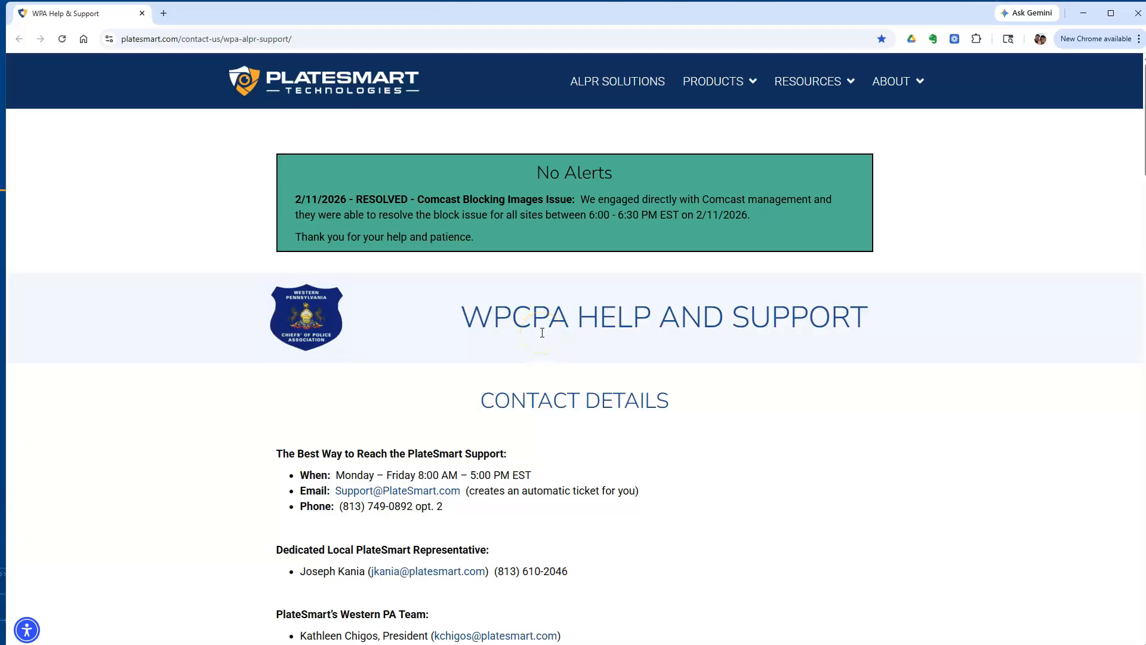
scroll(542, 332, "down", 2)
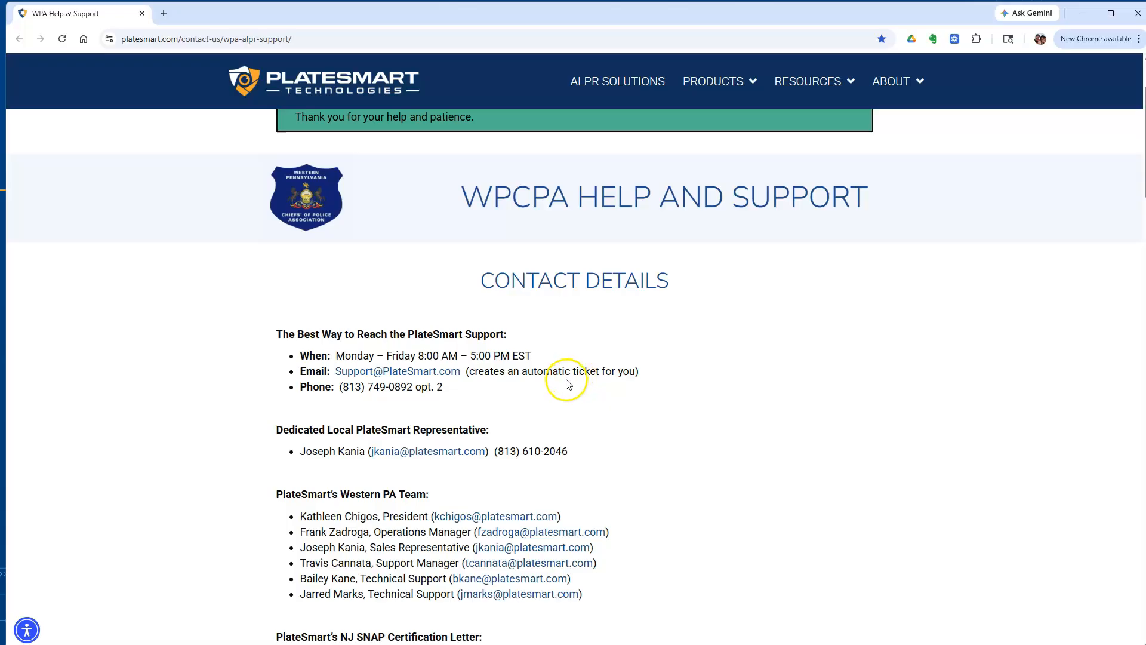
scroll(564, 379, "down", 3)
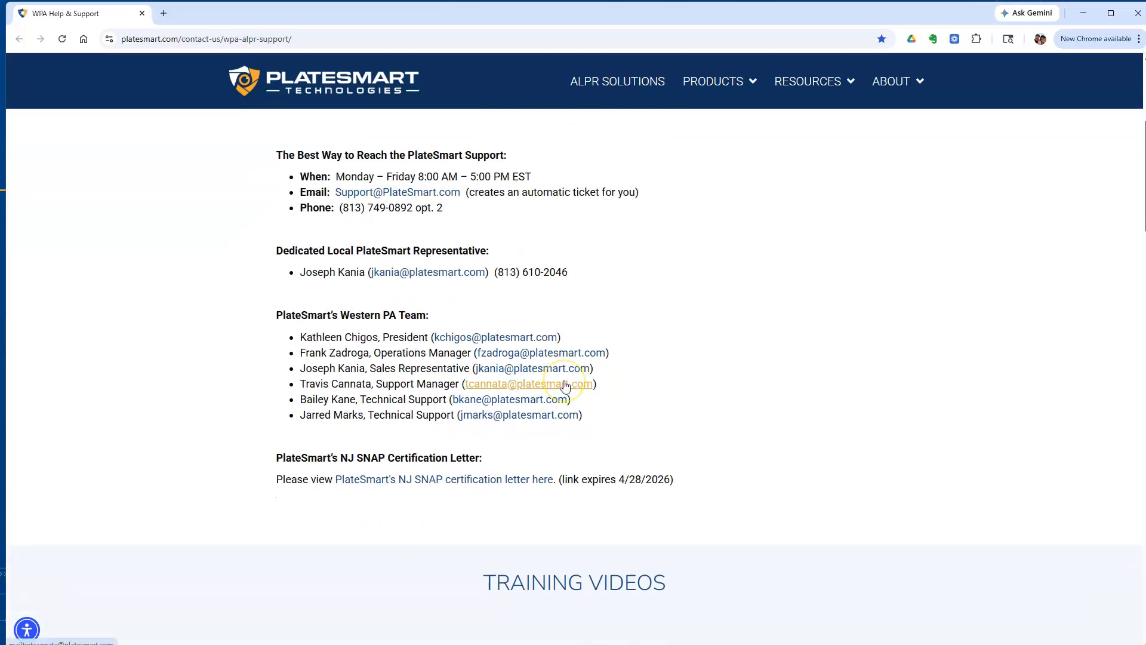
scroll(565, 385, "down", 7)
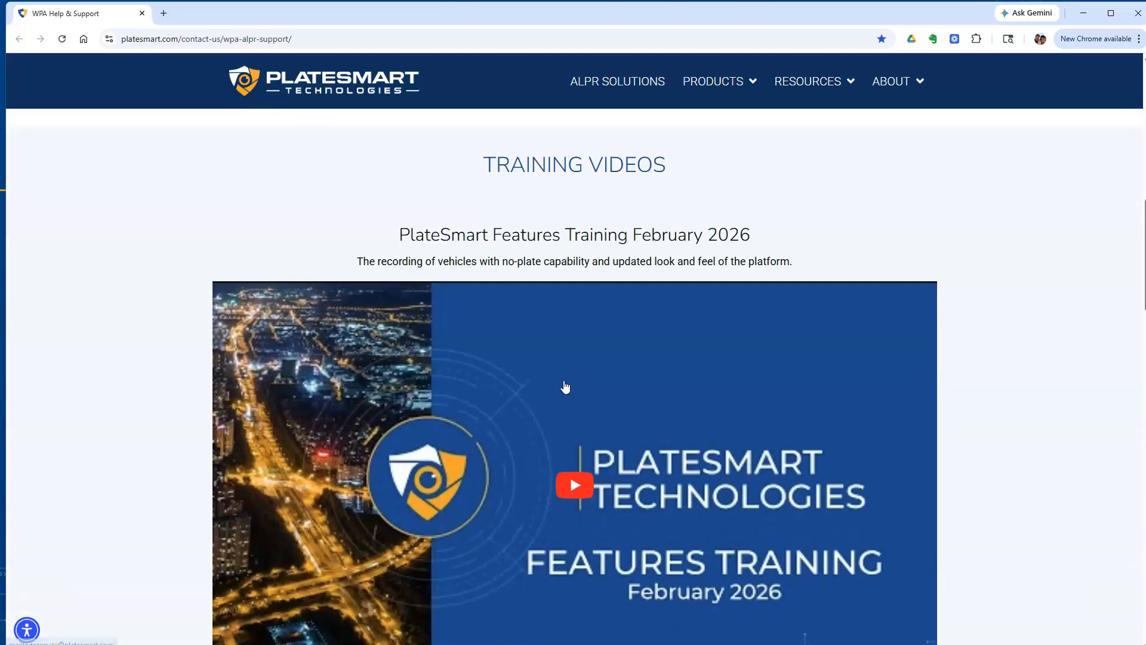
scroll(645, 410, "down", 8)
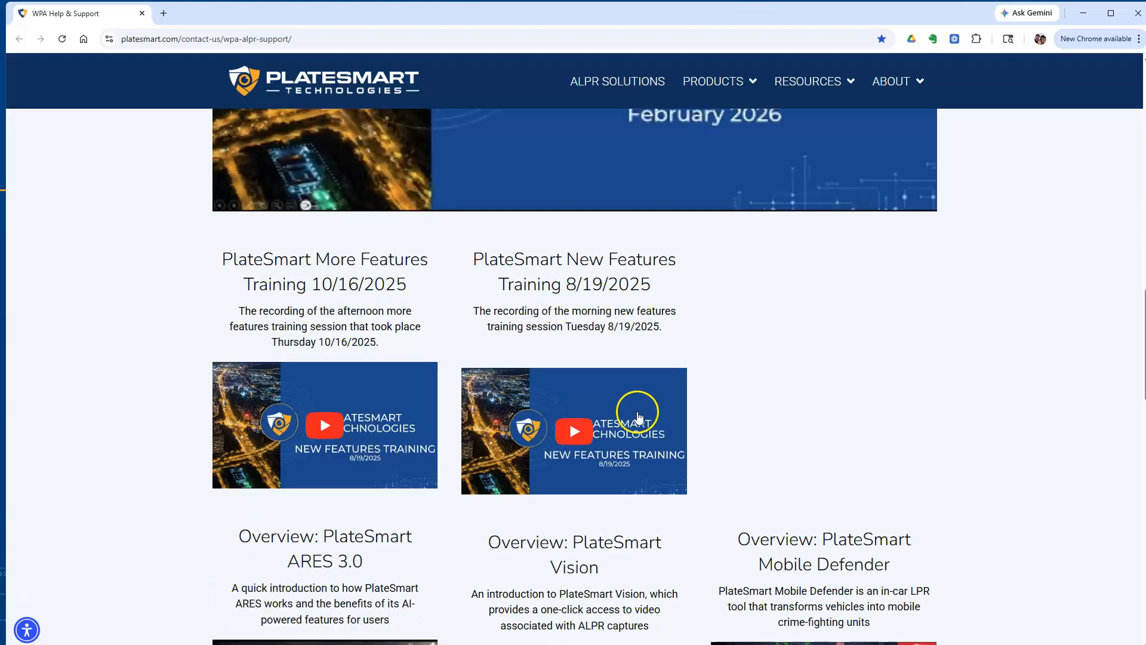
scroll(584, 481, "down", 5)
scroll(582, 474, "up", 6)
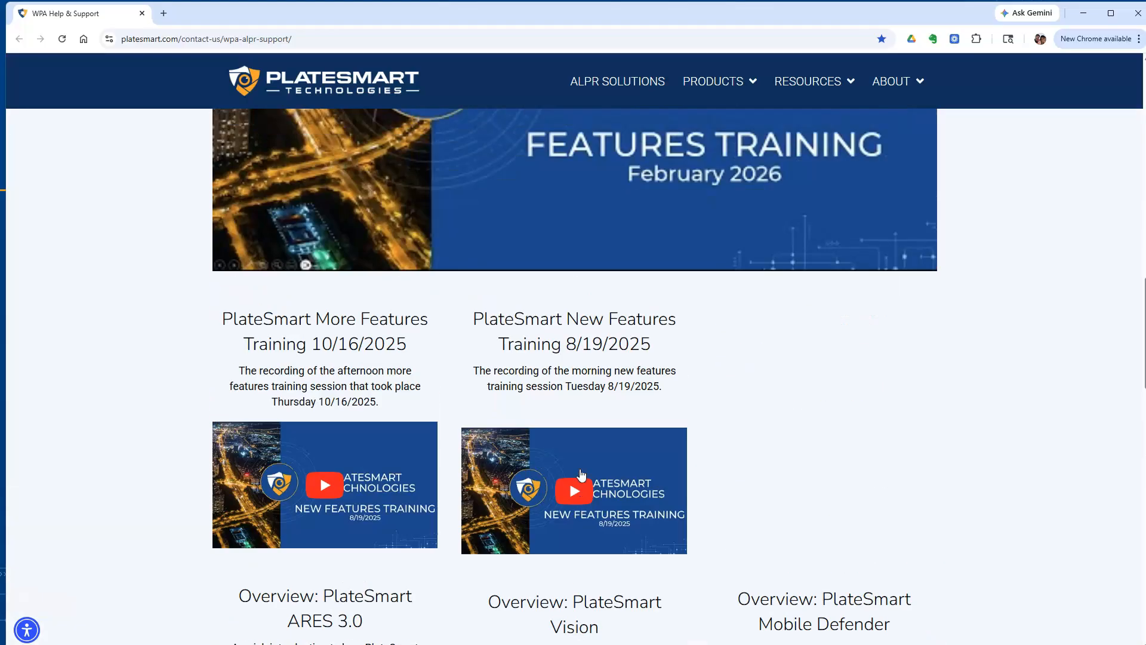
scroll(582, 473, "up", 20)
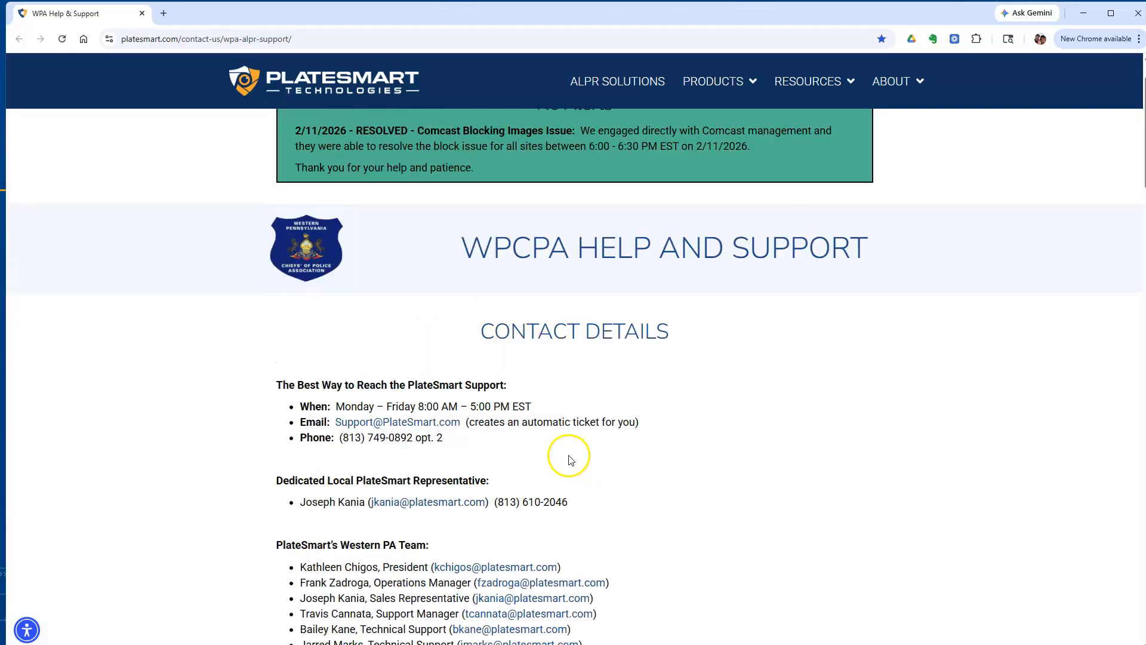